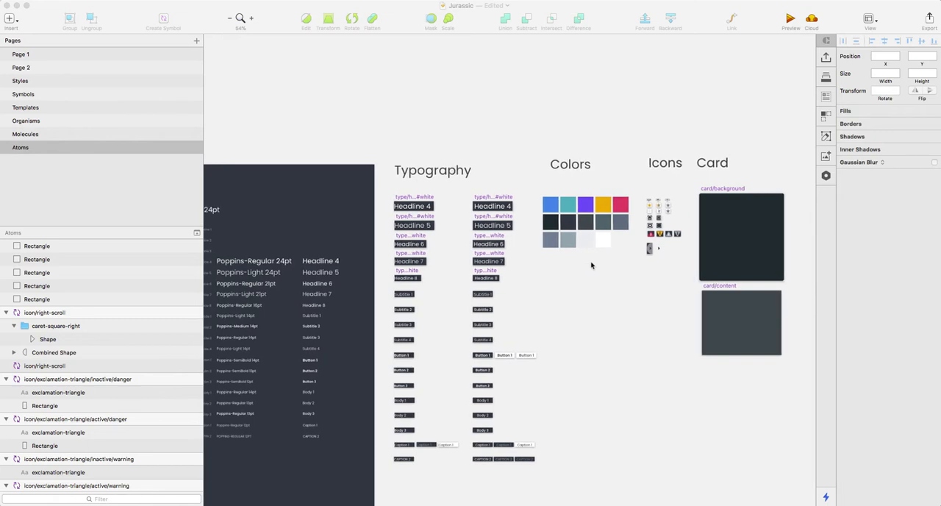
# Step: Examine the typography, color and icon samples on the Atoms page
pyautogui.hscroll(-6, 591, 264)
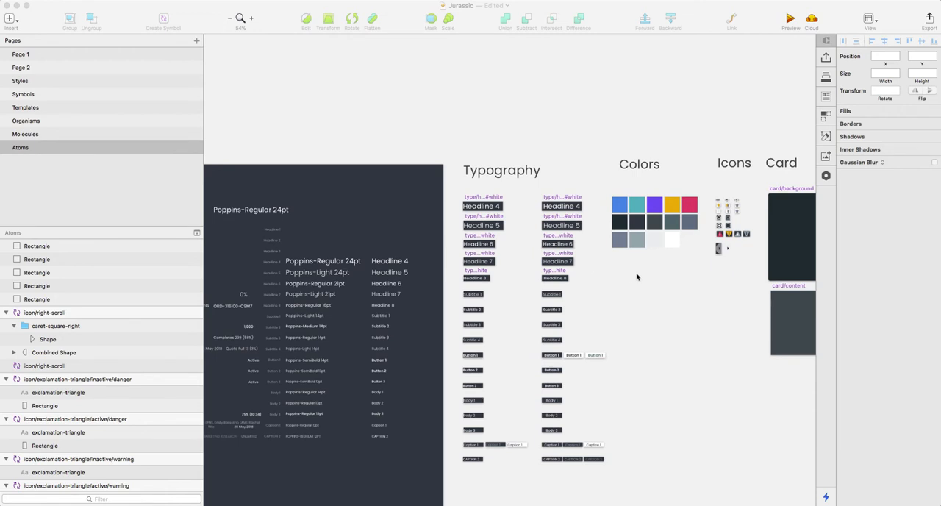
pyautogui.hscroll(6, 637, 277)
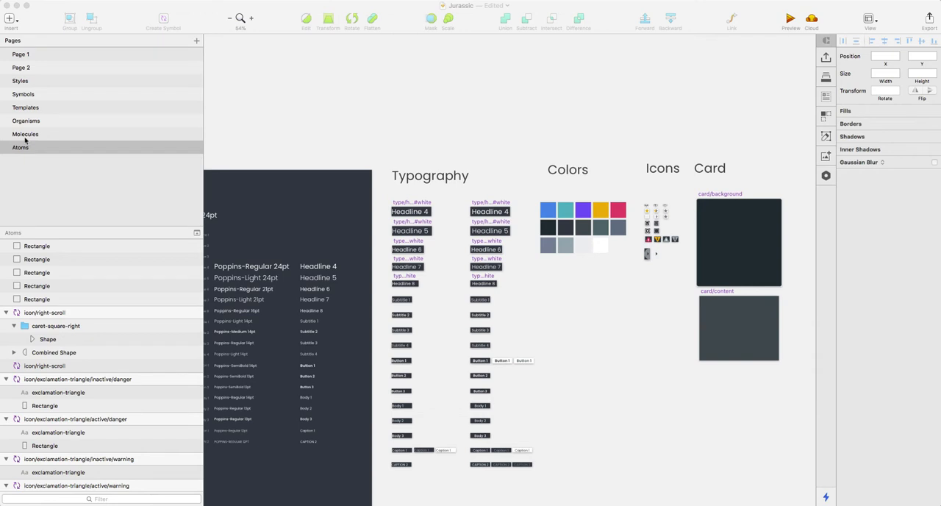
pyautogui.click(322, 99)
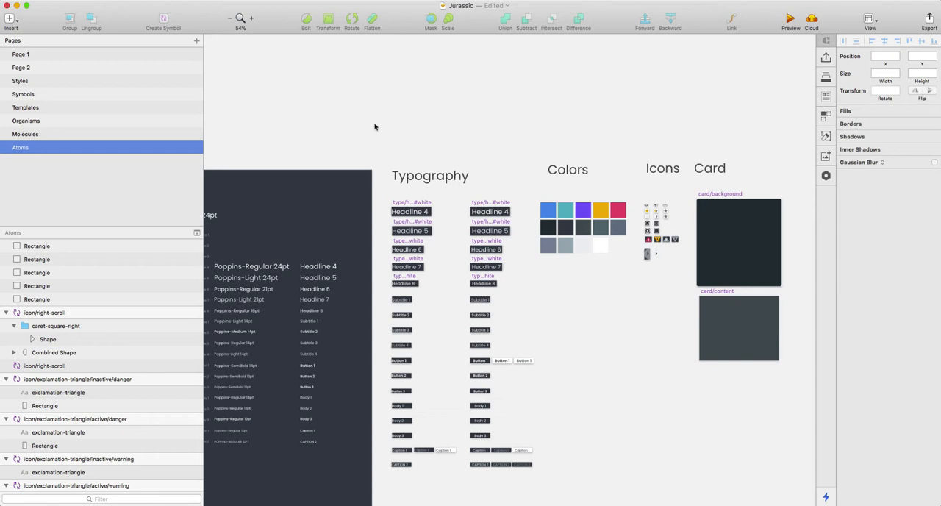
pyautogui.scroll(2, 456, 162)
pyautogui.scroll(-3, 471, 221)
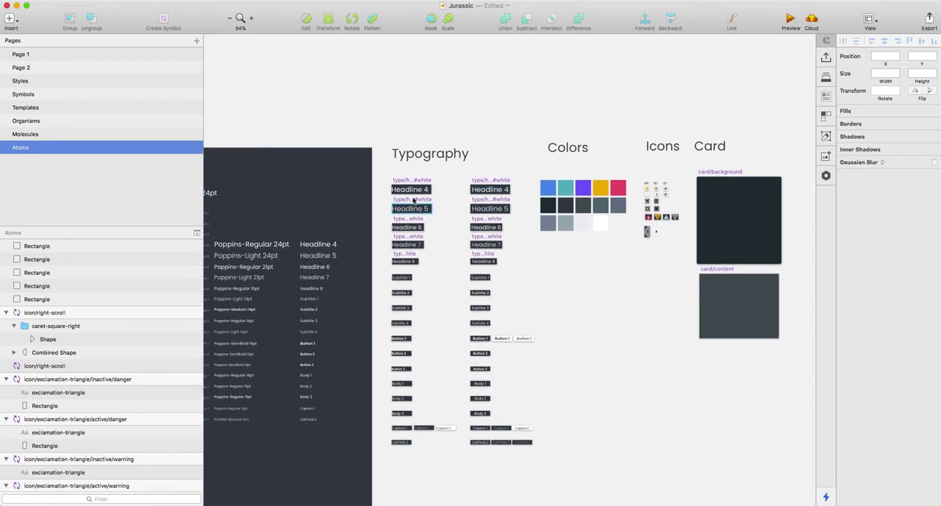
pyautogui.scroll(5, 414, 200)
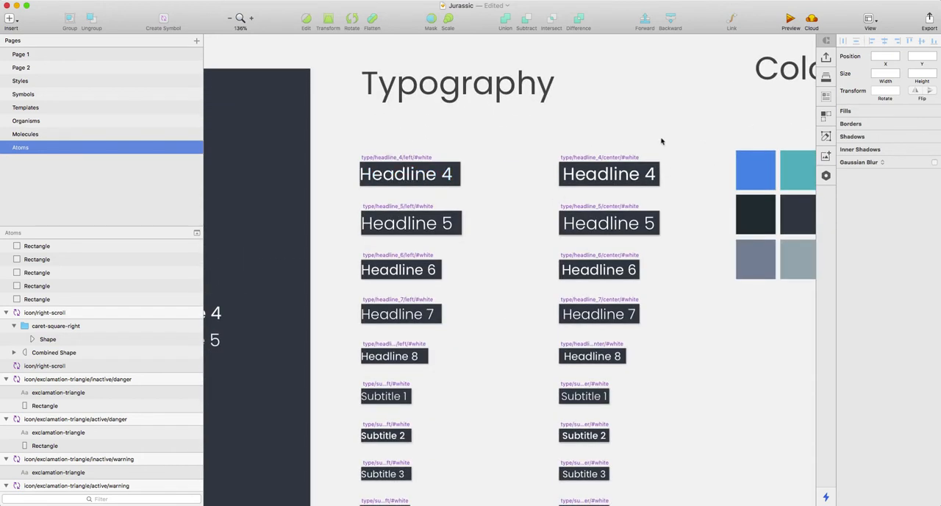
pyautogui.hscroll(5, 529, 153)
pyautogui.scroll(-5, 537, 155)
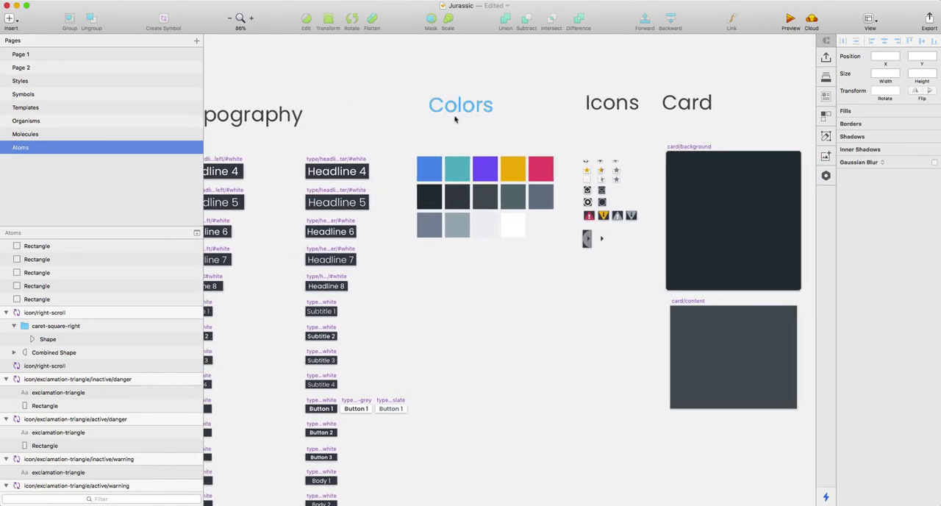
pyautogui.scroll(4, 500, 137)
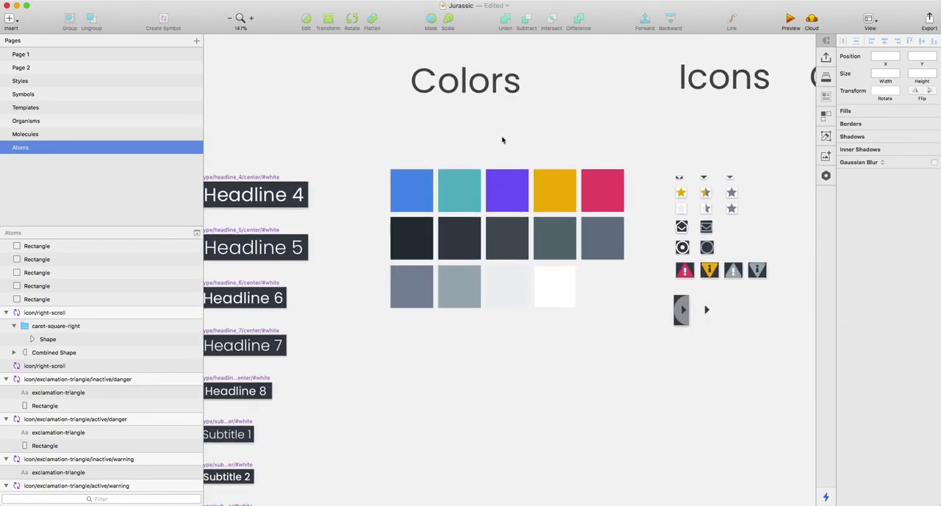
pyautogui.scroll(-4, 502, 140)
pyautogui.hscroll(4, 501, 177)
pyautogui.scroll(3, 487, 179)
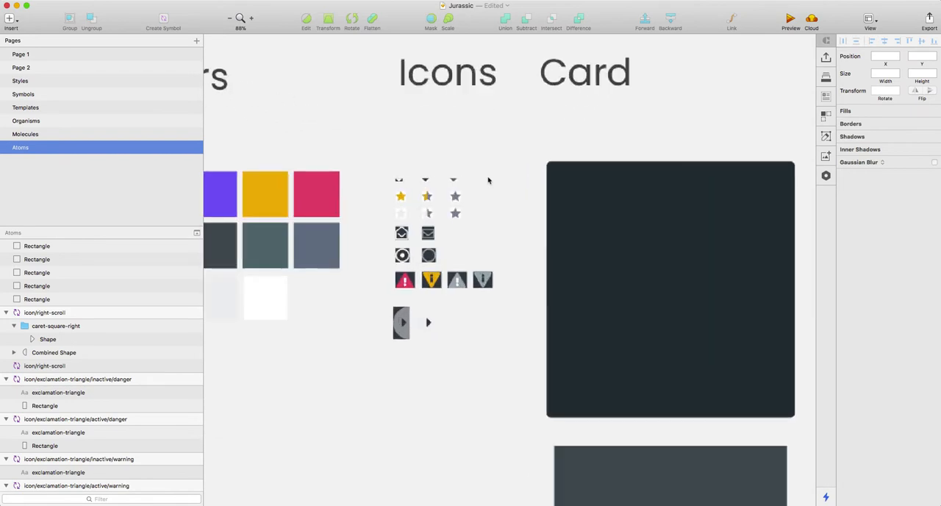
pyautogui.hscroll(3, 468, 179)
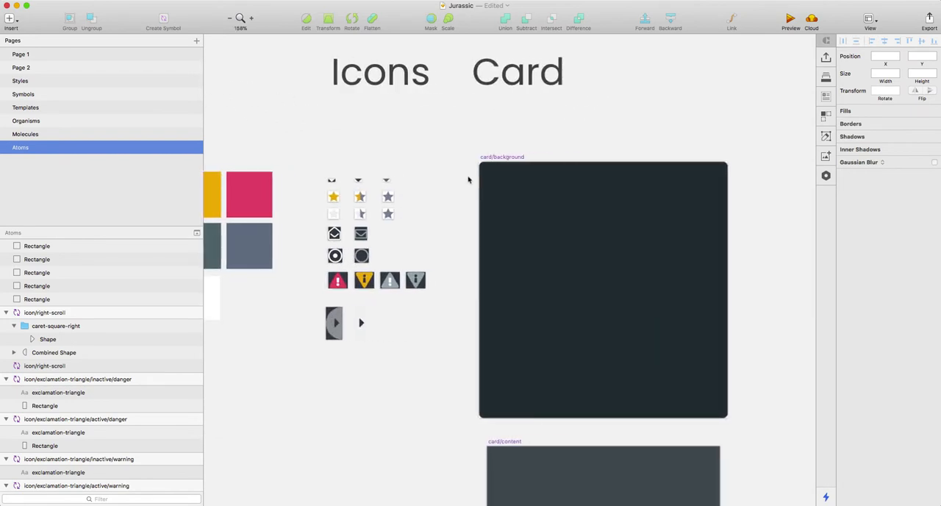
# Step: Inspect the card/background and card/content symbols on the Atoms page
pyautogui.scroll(-3, 468, 180)
pyautogui.scroll(-3, 600, 182)
pyautogui.click(537, 166)
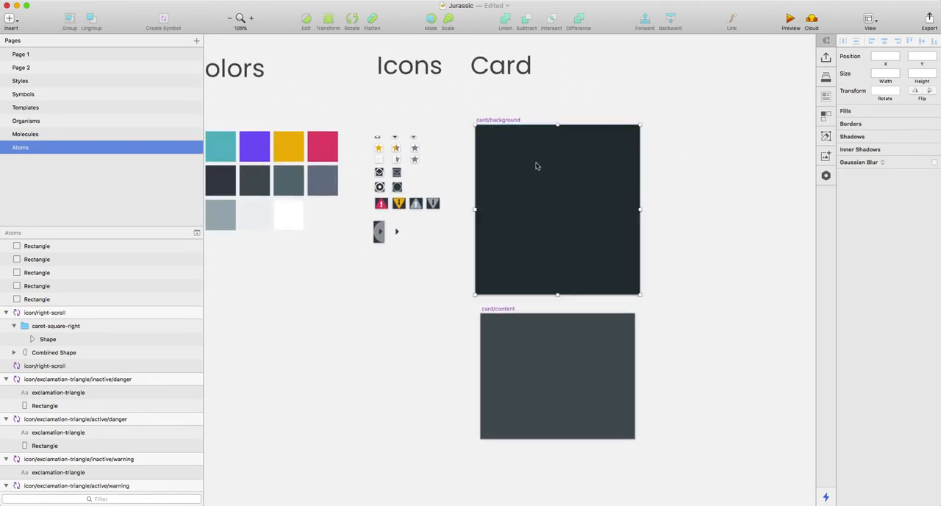
pyautogui.click(568, 348)
pyautogui.click(479, 269)
pyautogui.hscroll(-5, 470, 257)
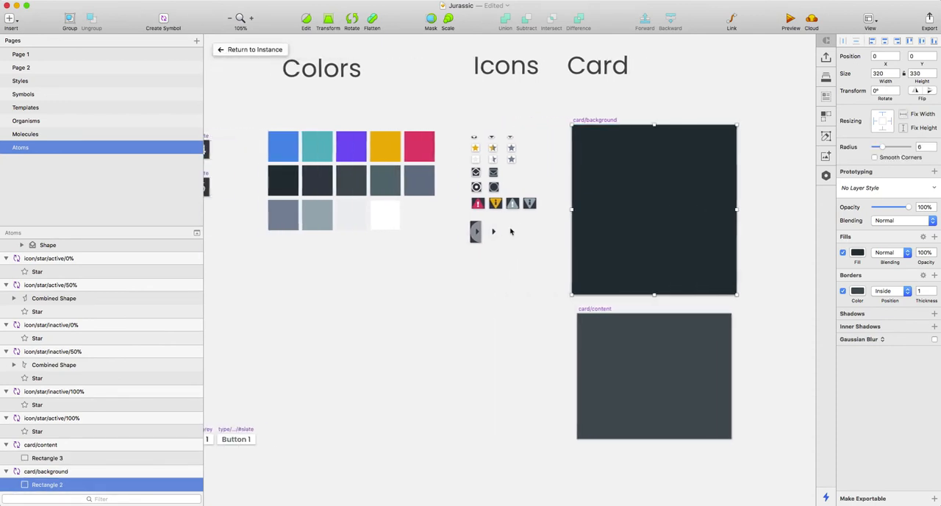
pyautogui.click(456, 254)
pyautogui.hscroll(-10, 460, 253)
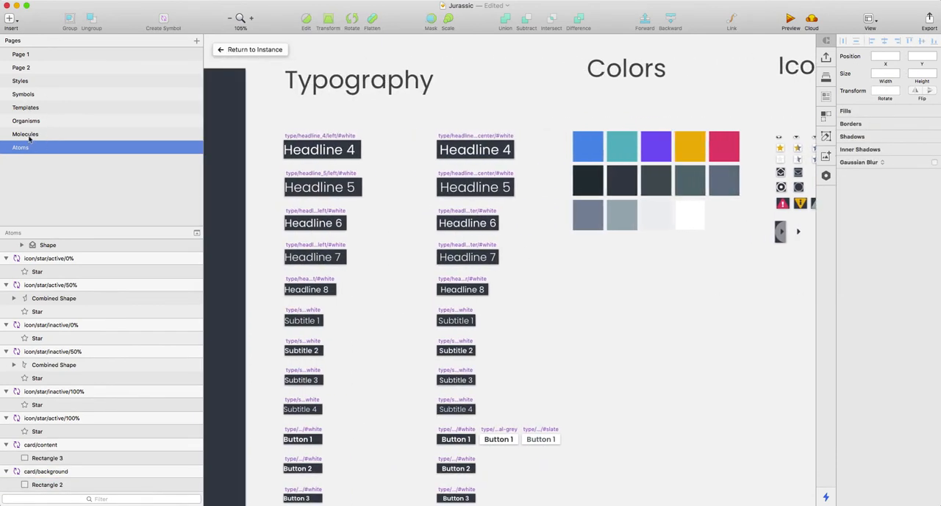
# Step: Open the Molecules page and examine its display cells, action buttons and drop-down menus
pyautogui.click(28, 136)
pyautogui.hscroll(-5, 452, 265)
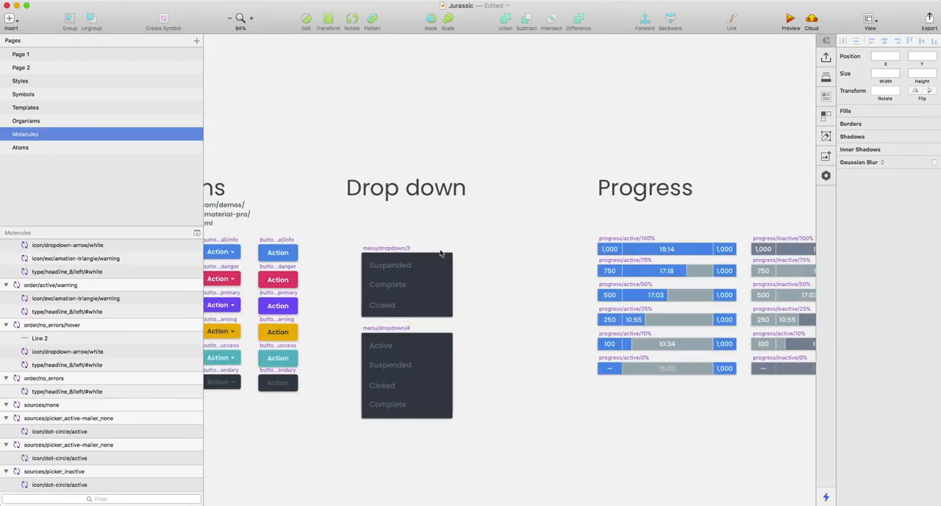
pyautogui.hscroll(-8, 437, 253)
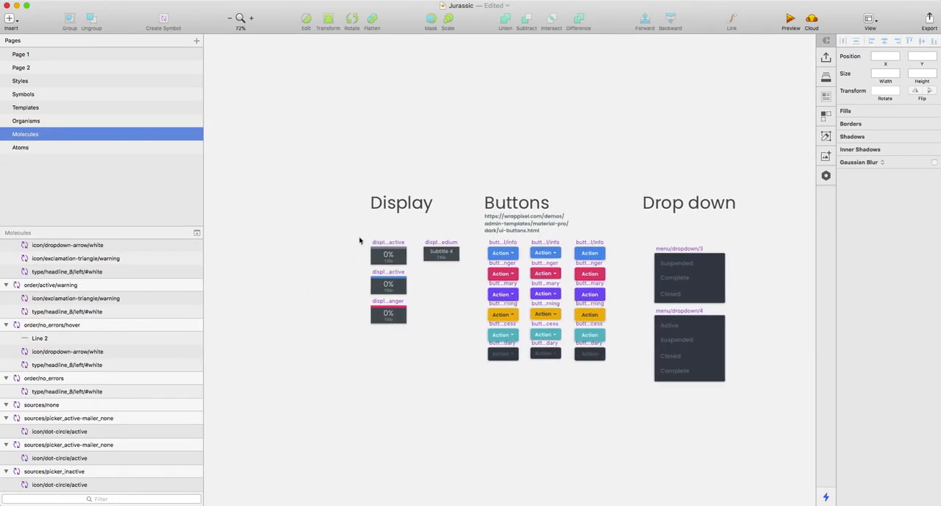
pyautogui.scroll(5, 439, 263)
pyautogui.scroll(5, 438, 263)
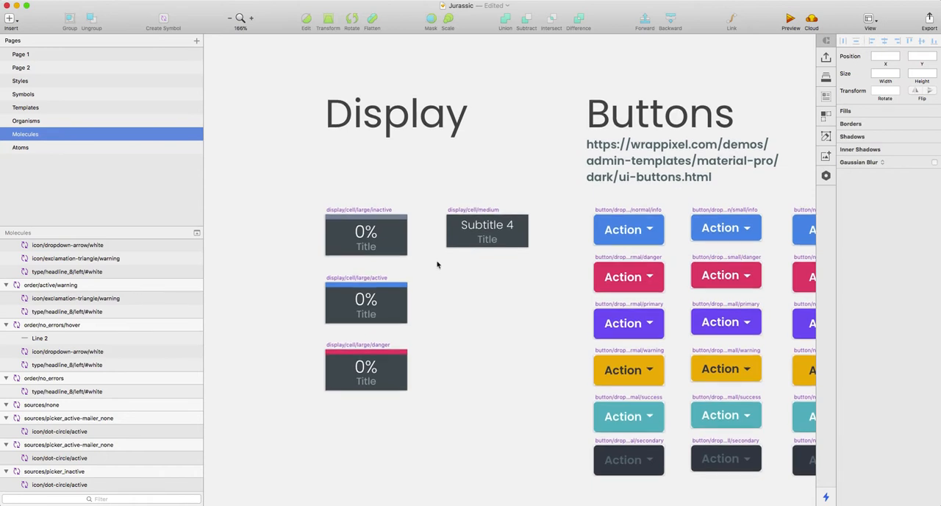
pyautogui.hscroll(8, 437, 263)
pyautogui.scroll(-3, 437, 263)
pyautogui.hscroll(8, 437, 265)
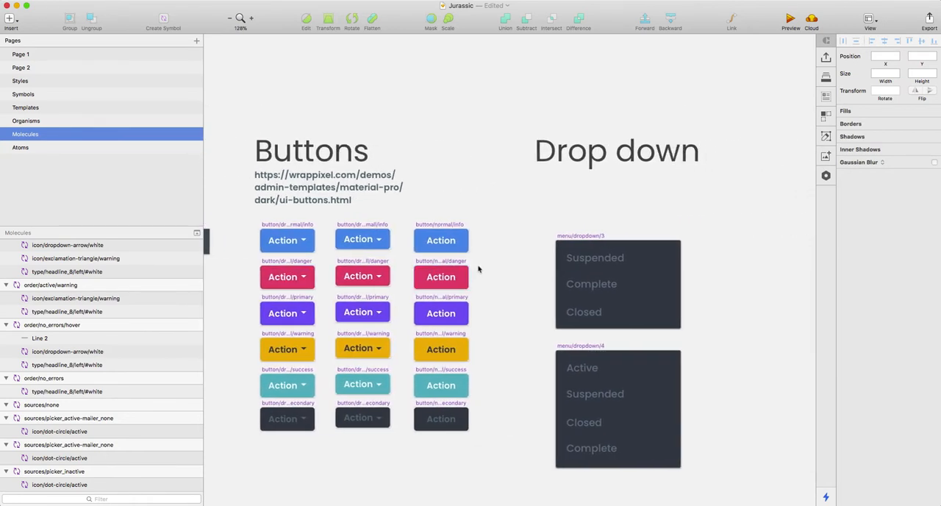
pyautogui.scroll(-3, 478, 269)
pyautogui.hscroll(12, 478, 269)
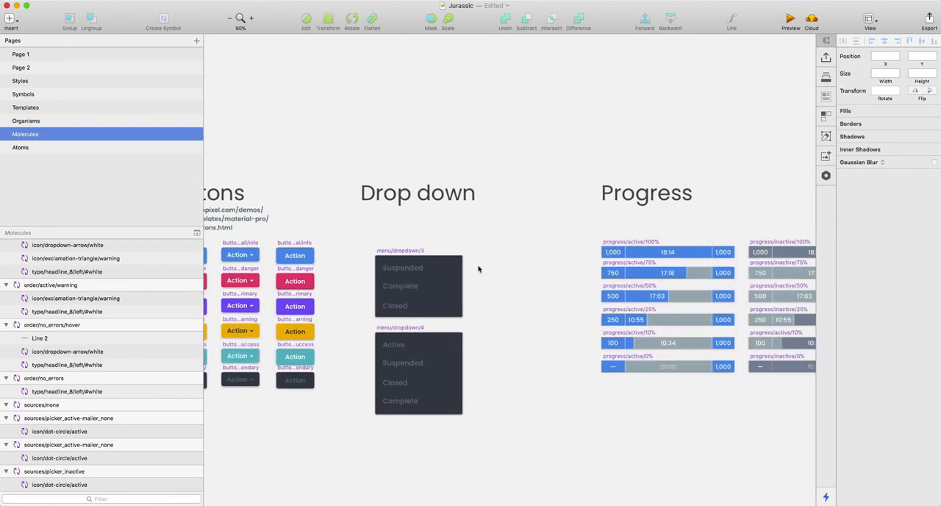
# Step: Examine the active and inactive progress bars and the project/tile symbol on the Molecules page
pyautogui.hscroll(5, 507, 294)
pyautogui.scroll(5, 514, 296)
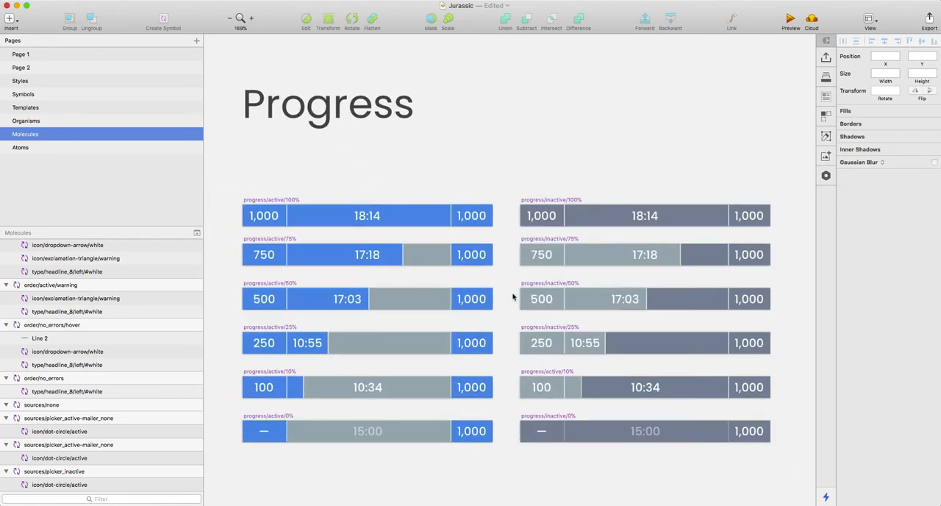
pyautogui.scroll(-3, 513, 296)
pyautogui.hscroll(10, 544, 307)
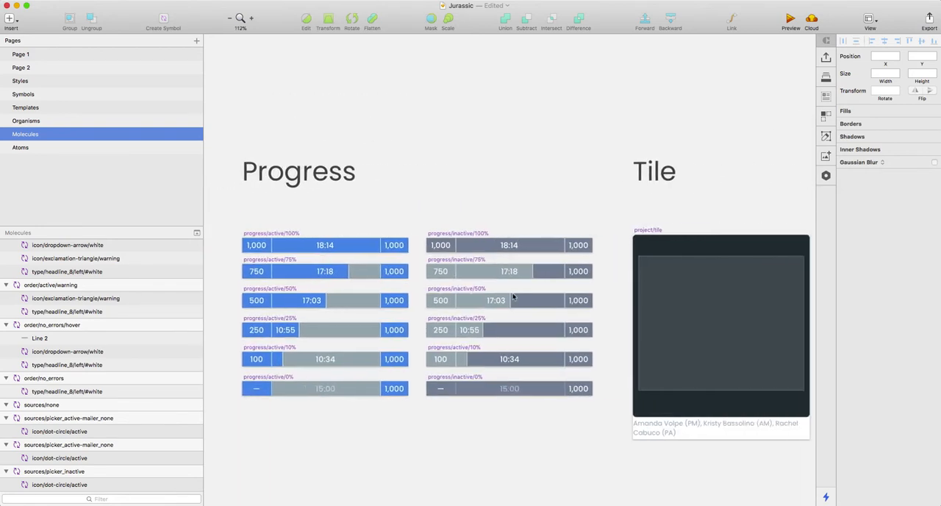
pyautogui.scroll(5, 606, 332)
pyautogui.scroll(-1, 632, 294)
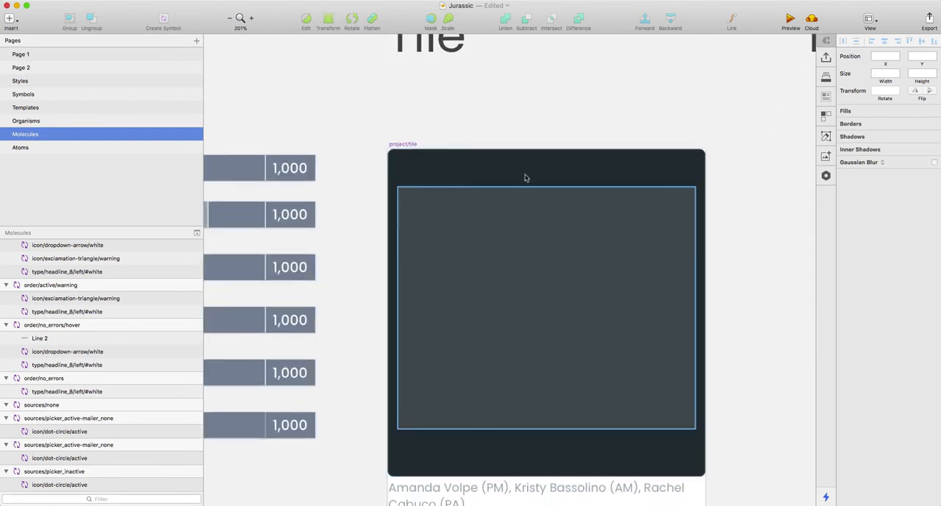
pyautogui.hscroll(3, 577, 247)
pyautogui.scroll(-2, 578, 248)
pyautogui.hscroll(5, 590, 252)
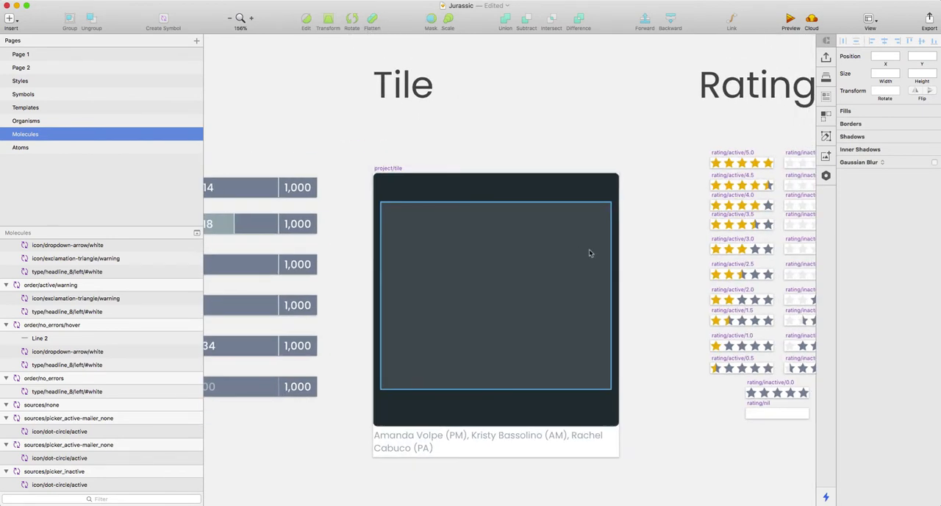
# Step: Examine the active and inactive star rating symbols and the project/hover/chrome symbol
pyautogui.hscroll(5, 588, 253)
pyautogui.scroll(3, 573, 216)
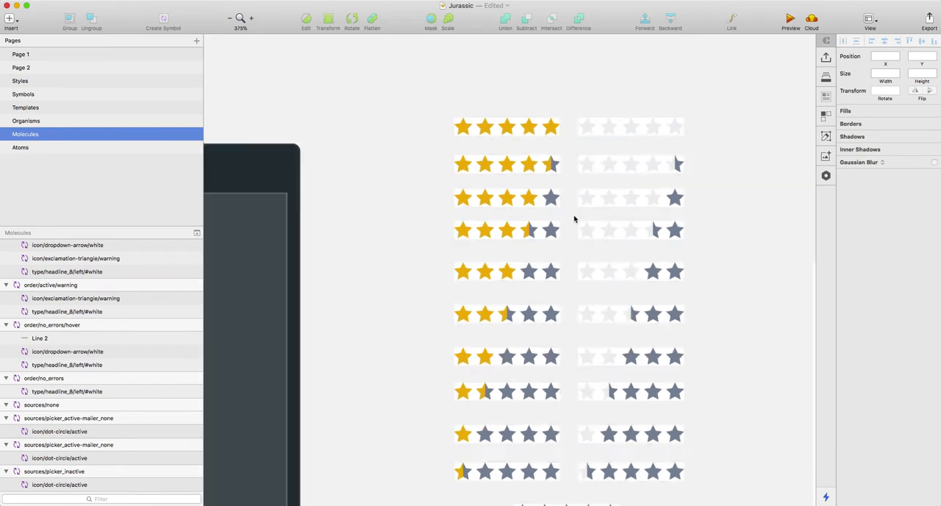
pyautogui.scroll(-3, 575, 218)
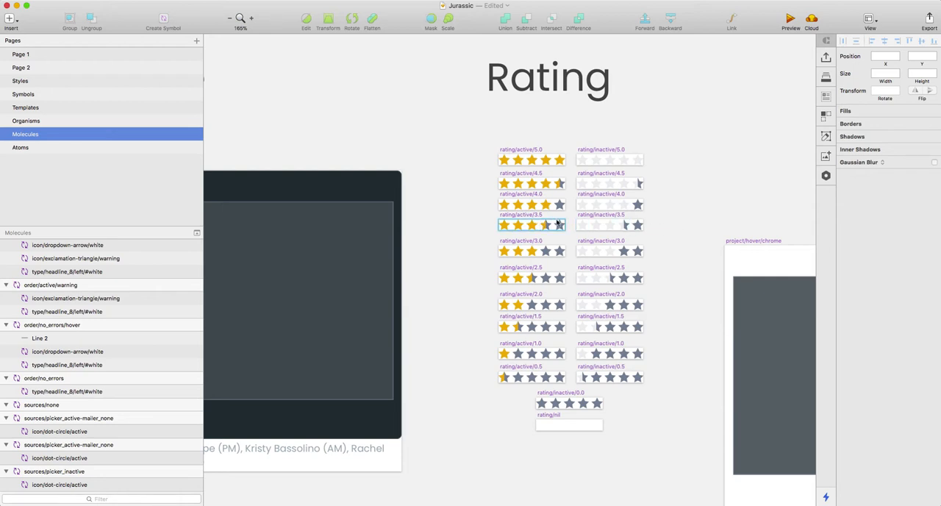
pyautogui.scroll(5, 569, 224)
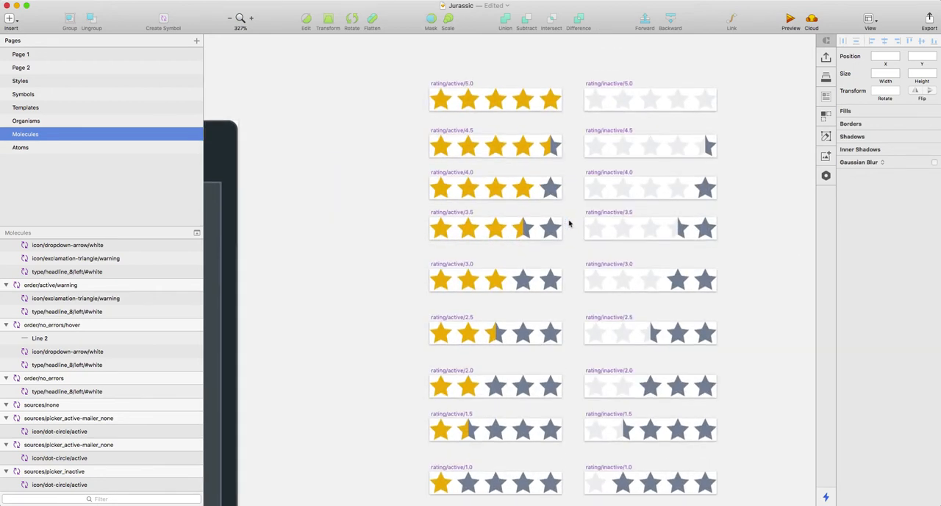
pyautogui.scroll(-4, 569, 223)
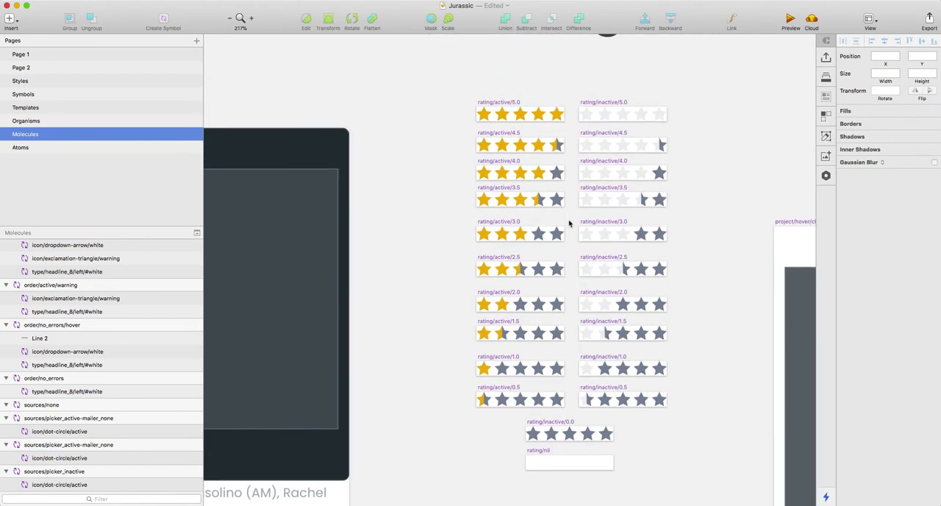
pyautogui.hscroll(8, 569, 223)
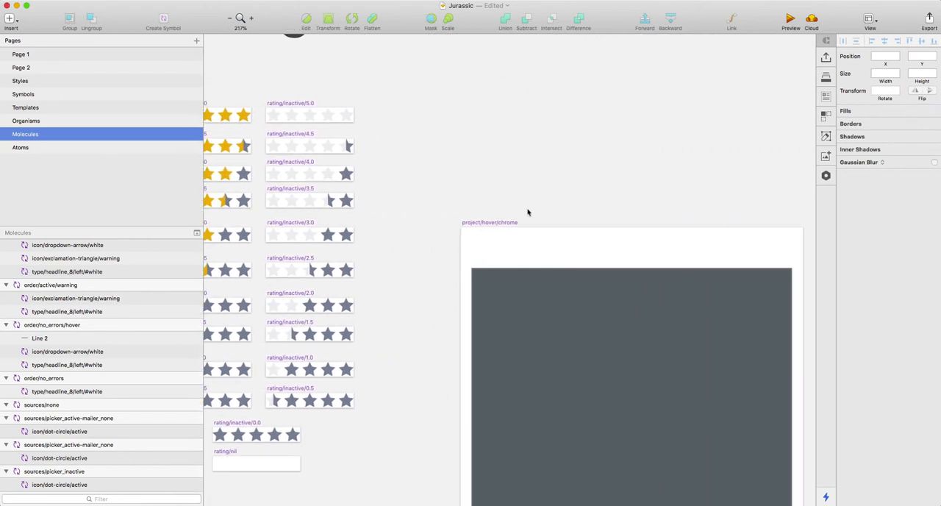
pyautogui.scroll(-4, 530, 211)
pyautogui.scroll(-2, 624, 242)
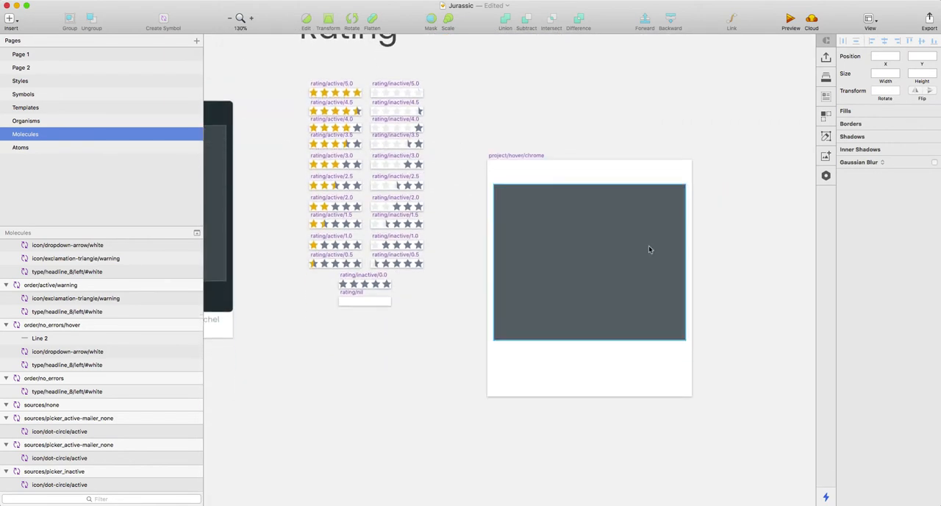
pyautogui.scroll(5, 649, 246)
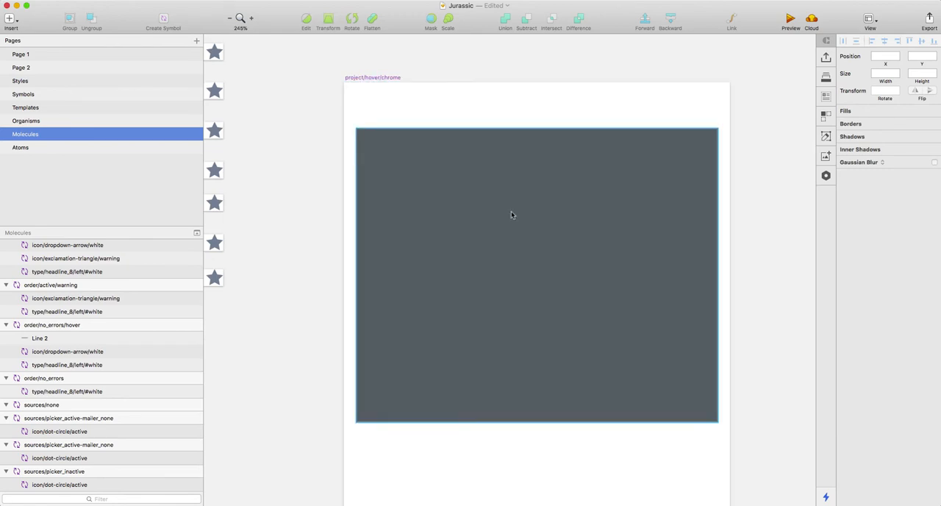
pyautogui.scroll(-3, 511, 213)
pyautogui.scroll(-3, 511, 212)
# Step: Review the Molecules page as a whole, from the project tile back to the display cells
pyautogui.scroll(2, 508, 212)
pyautogui.hscroll(-5, 510, 212)
pyautogui.hscroll(-10, 513, 214)
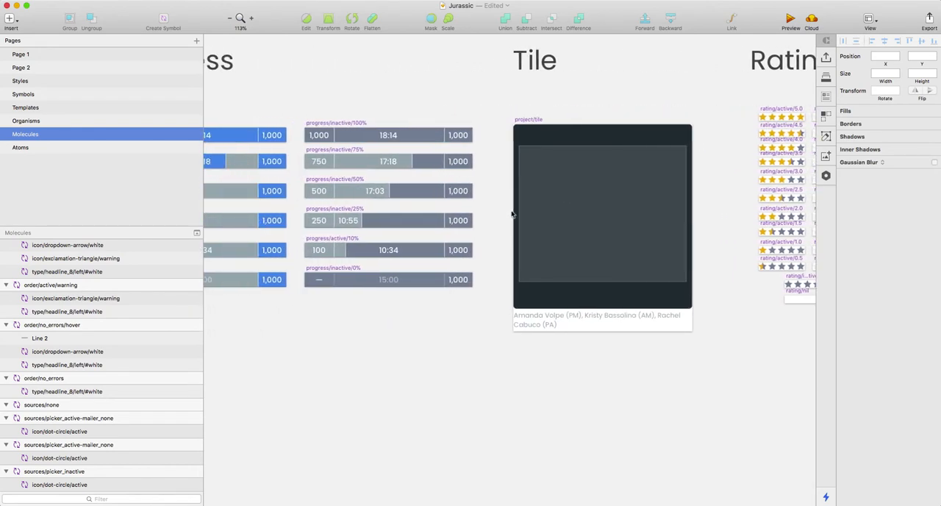
pyautogui.scroll(-10, 512, 213)
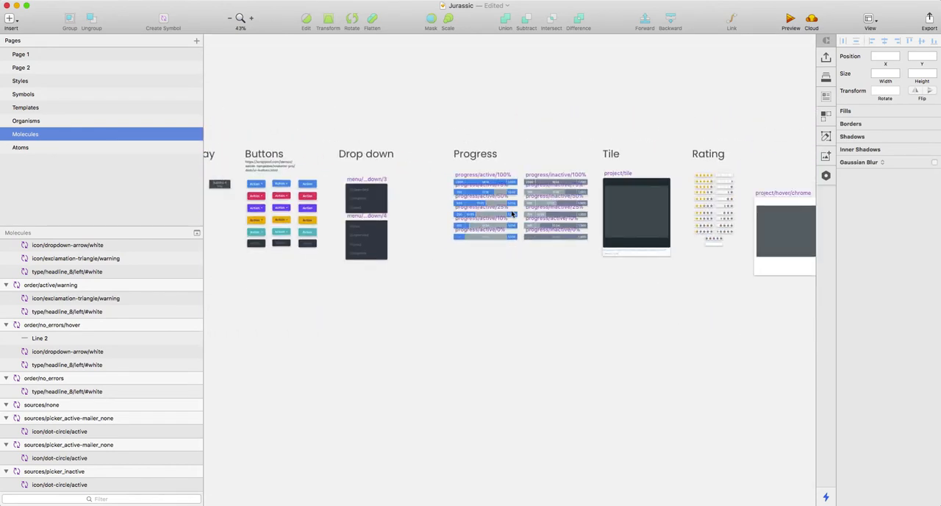
pyautogui.hscroll(3, 441, 213)
pyautogui.scroll(5, 372, 200)
pyautogui.scroll(-2, 372, 201)
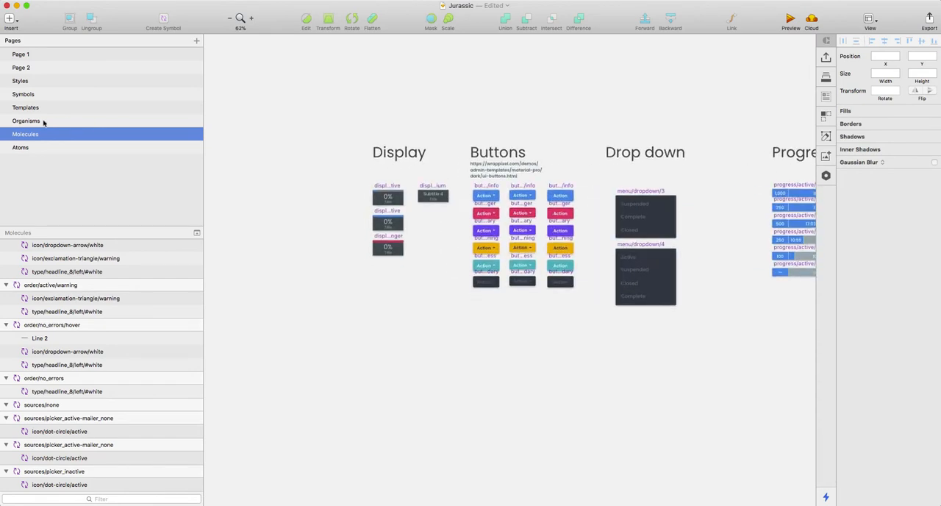
# Step: Open the Organisms page and examine the project/tile/active symbol and the breakout and error message tiles below it
pyautogui.click(44, 123)
pyautogui.scroll(-2, 532, 193)
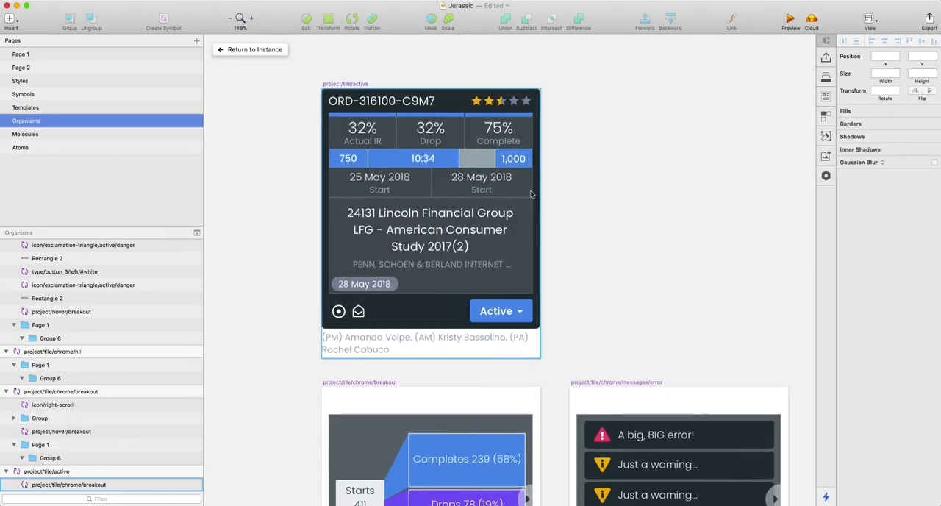
pyautogui.scroll(-2, 530, 194)
pyautogui.scroll(3, 514, 187)
pyautogui.scroll(5, 355, 169)
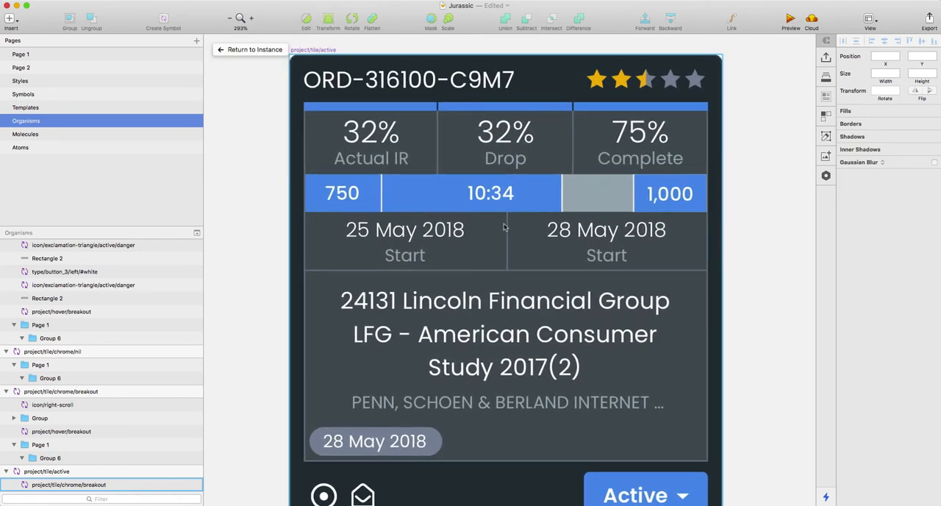
pyautogui.scroll(-3, 501, 226)
pyautogui.scroll(-2, 551, 231)
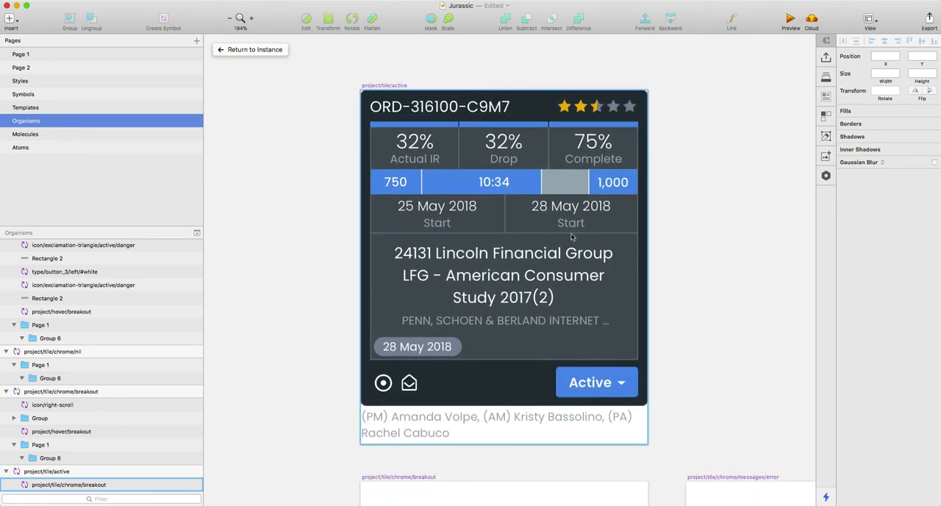
pyautogui.scroll(-3, 551, 230)
pyautogui.scroll(-5, 551, 243)
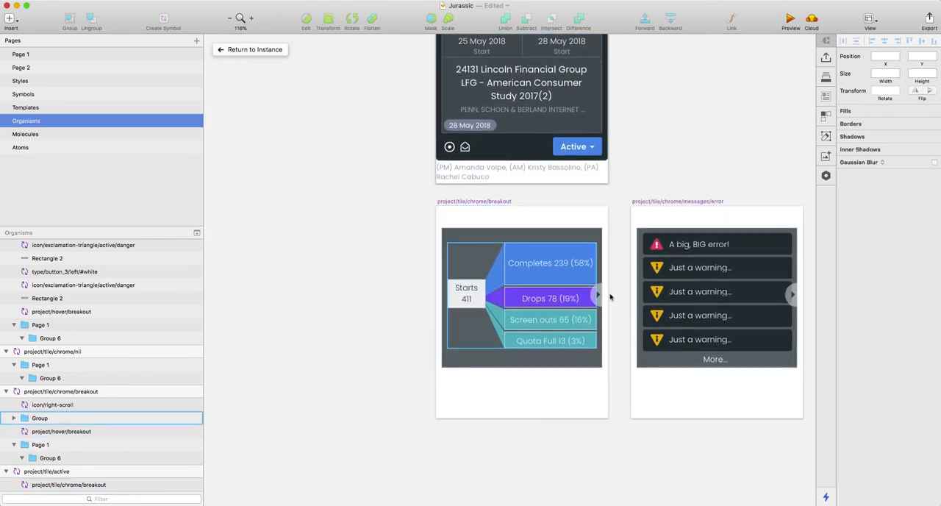
# Step: Examine the breakout, error messages, nil and sparkline chrome symbols in the lower row of the Organisms page
pyautogui.scroll(3, 549, 269)
pyautogui.scroll(-3, 549, 266)
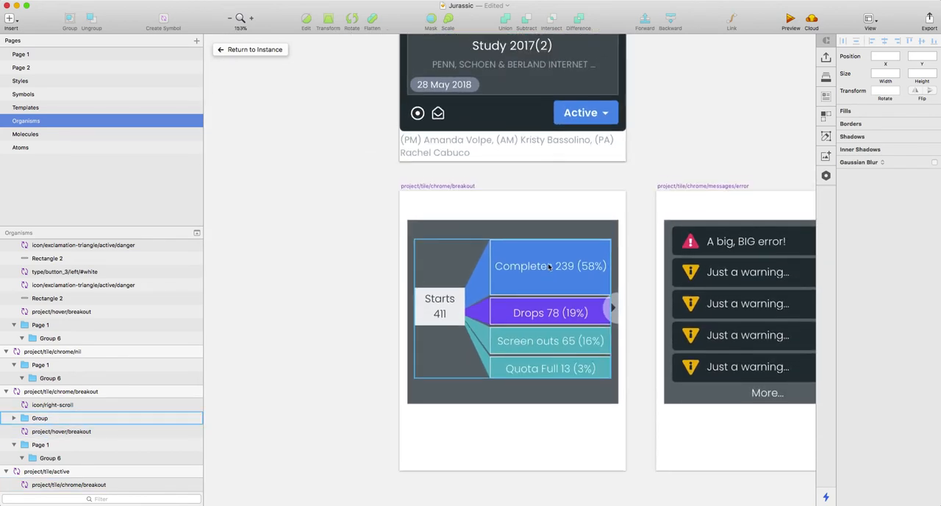
pyautogui.hscroll(3, 720, 297)
pyautogui.scroll(5, 684, 285)
pyautogui.scroll(-3, 668, 283)
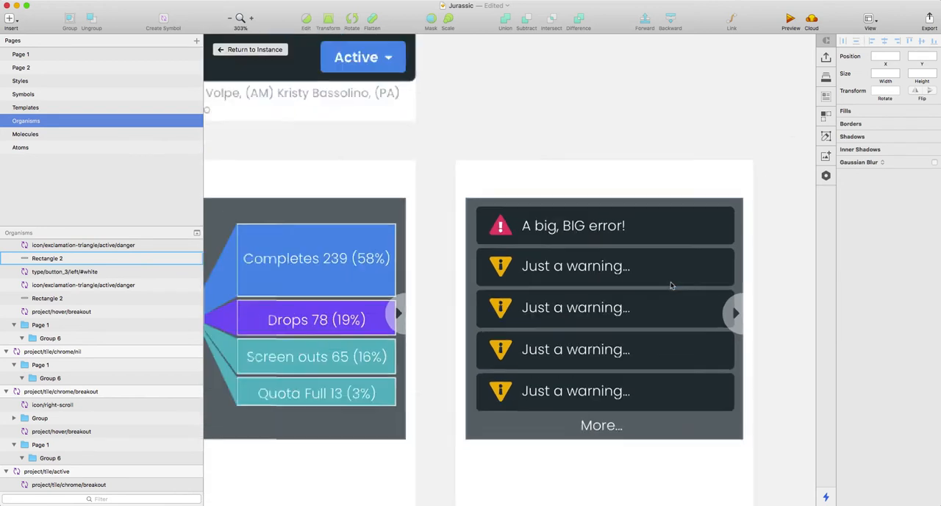
pyautogui.scroll(-3, 669, 284)
pyautogui.hscroll(5, 663, 271)
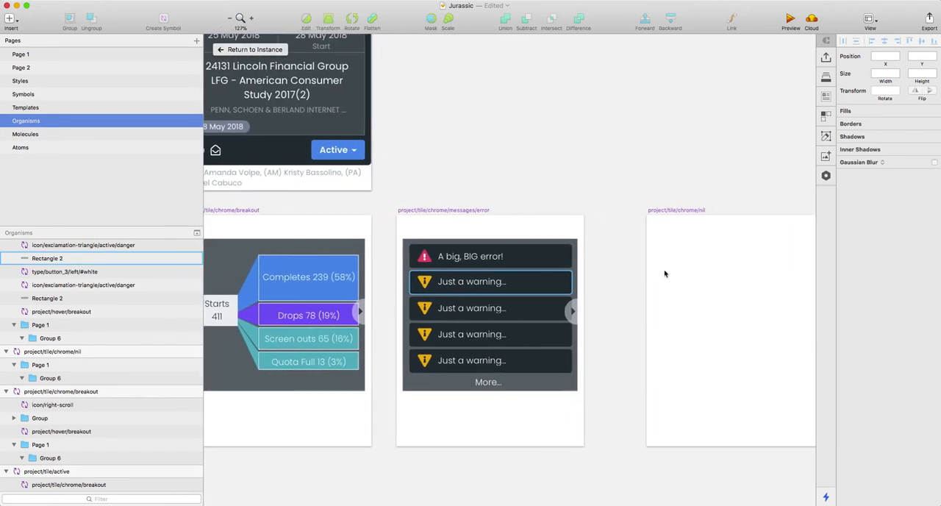
pyautogui.scroll(-3, 623, 270)
pyautogui.hscroll(4, 623, 269)
pyautogui.hscroll(4, 624, 269)
pyautogui.hscroll(-5, 623, 269)
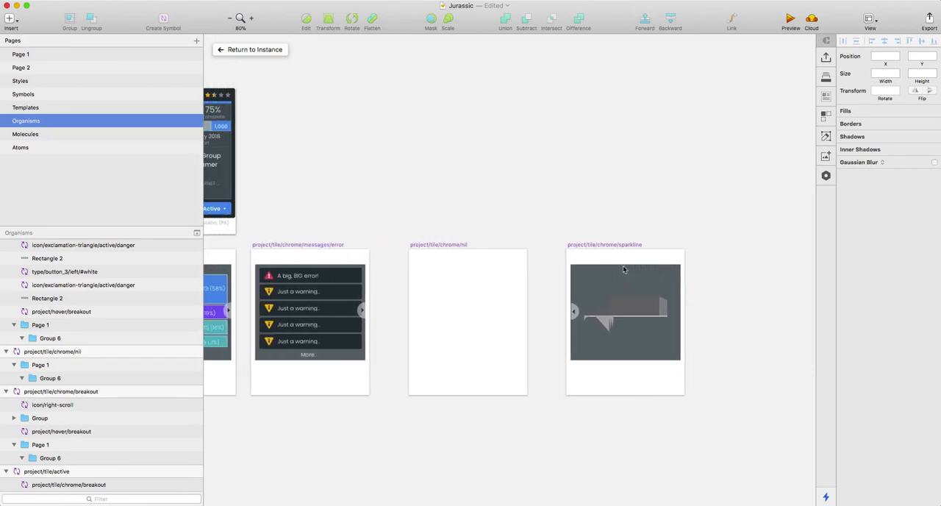
pyautogui.hscroll(-5, 622, 269)
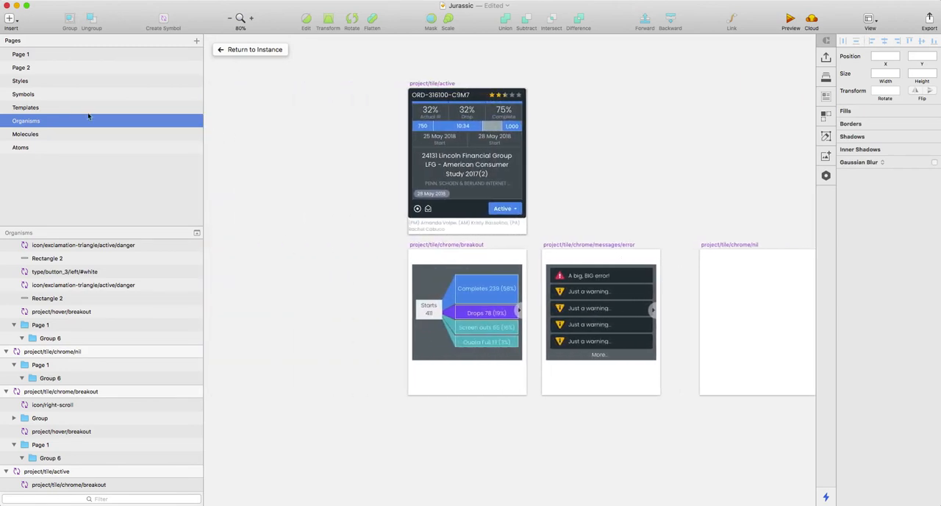
# Step: Review the project tile variants on the Templates page and the tiles in the Desktop artboard on Page 2
pyautogui.click(39, 108)
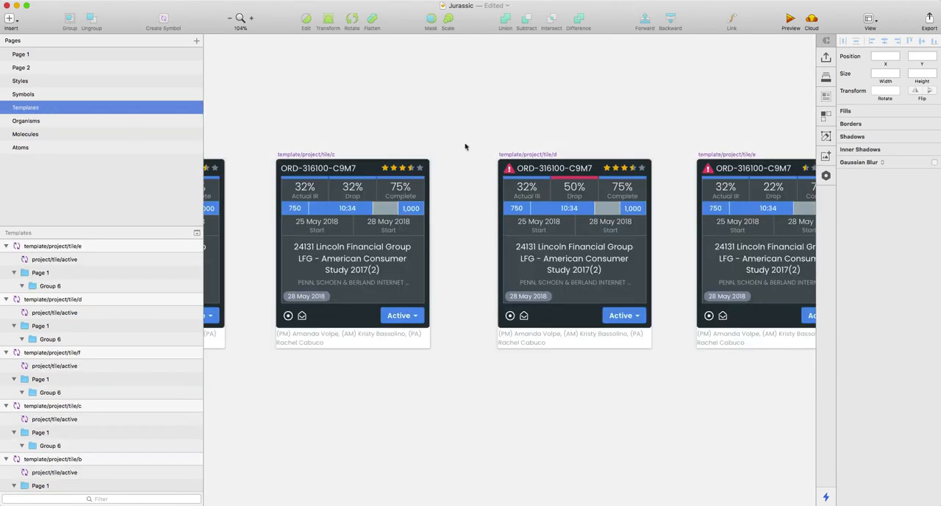
pyautogui.hscroll(-9, 464, 147)
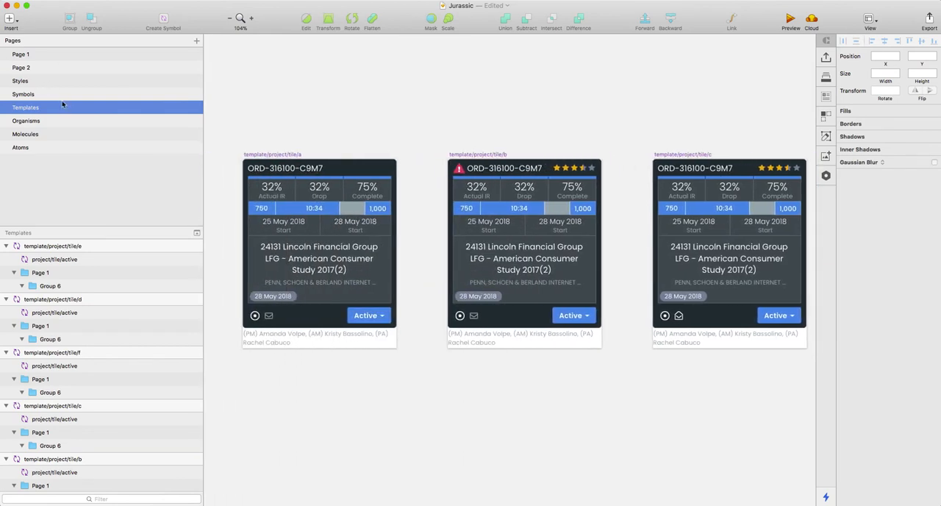
pyautogui.click(33, 69)
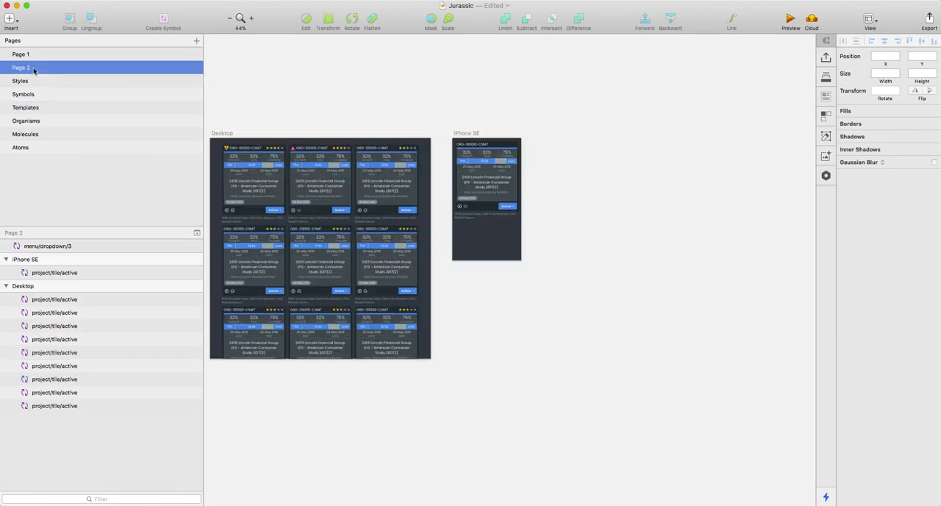
pyautogui.hscroll(-4, 238, 151)
pyautogui.scroll(5, 285, 156)
pyautogui.scroll(6, 286, 155)
pyautogui.click(333, 127)
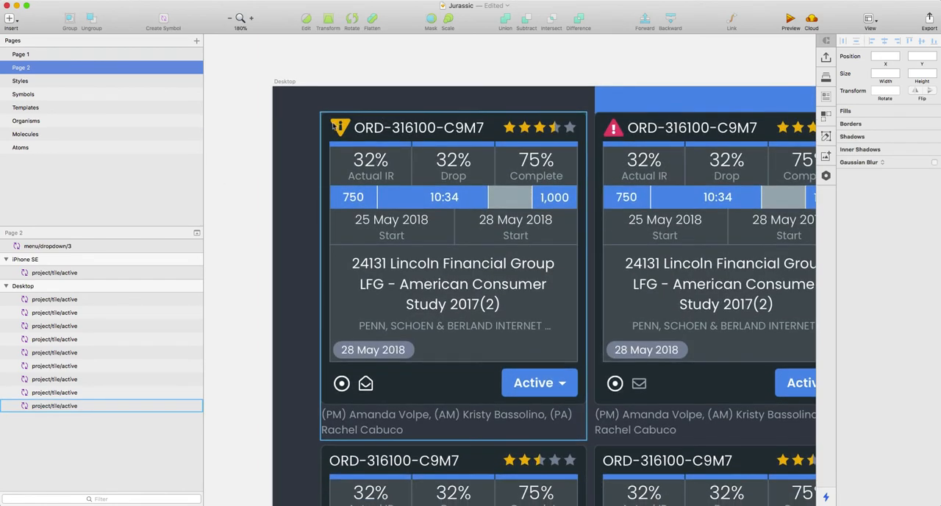
pyautogui.scroll(3, 505, 211)
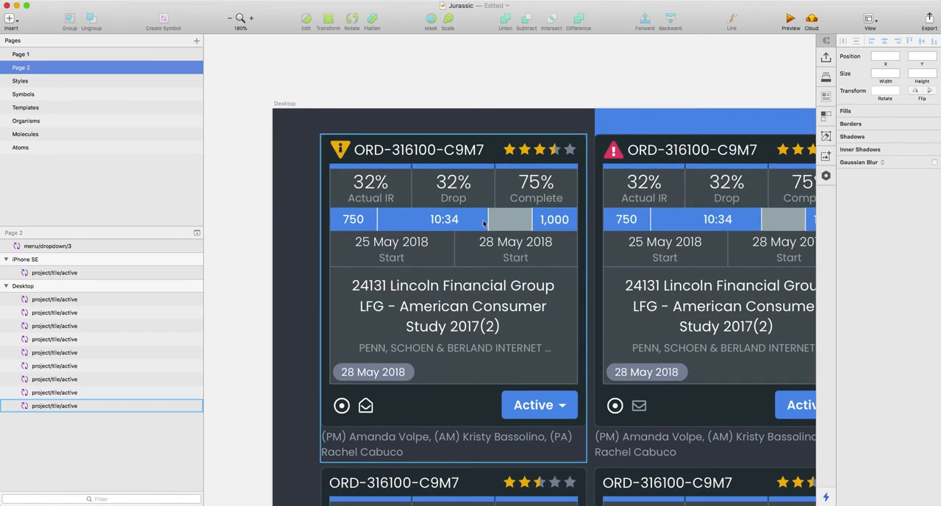
pyautogui.hscroll(4, 472, 219)
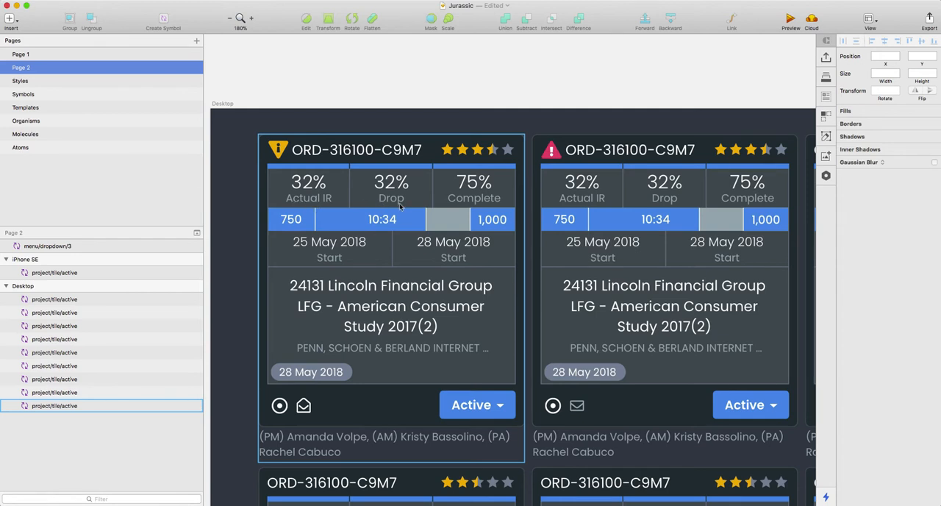
# Step: Swap the first tile in the Desktop artboard to the template/project/tile/a symbol and inspect it up close
pyautogui.click(326, 142)
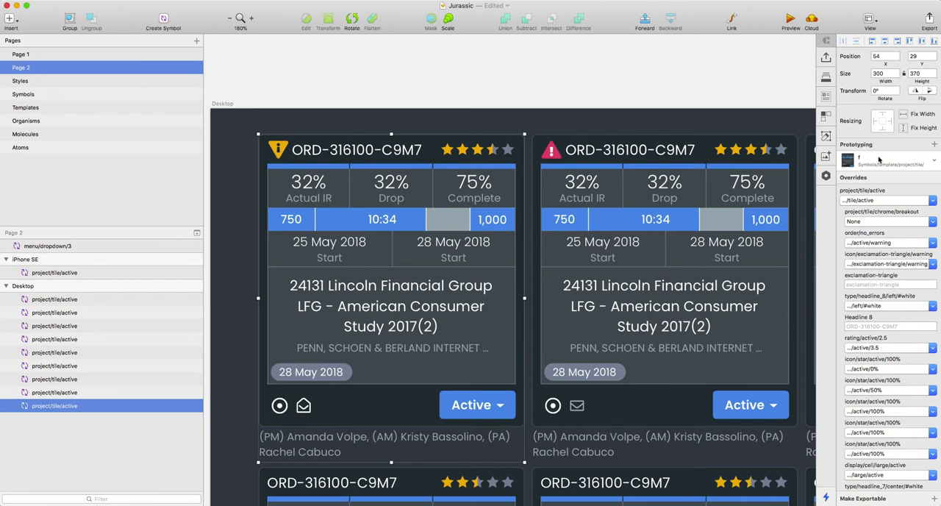
pyautogui.click(878, 160)
pyautogui.click(880, 179)
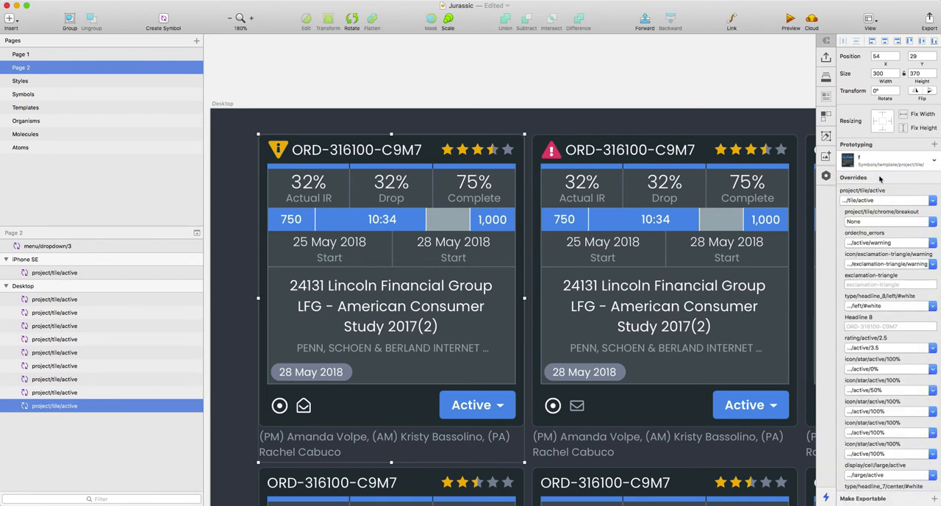
pyautogui.click(445, 67)
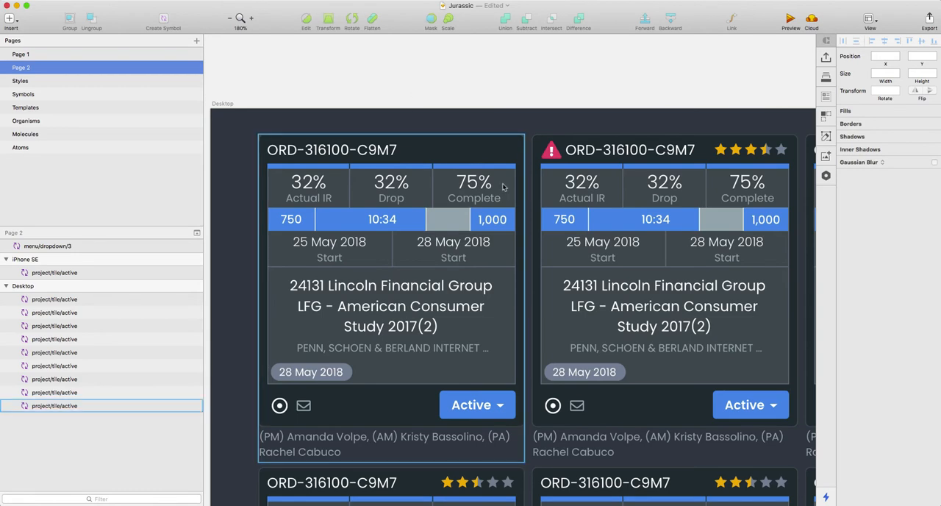
pyautogui.hscroll(-2, 402, 253)
pyautogui.scroll(5, 407, 279)
pyautogui.scroll(-5, 407, 281)
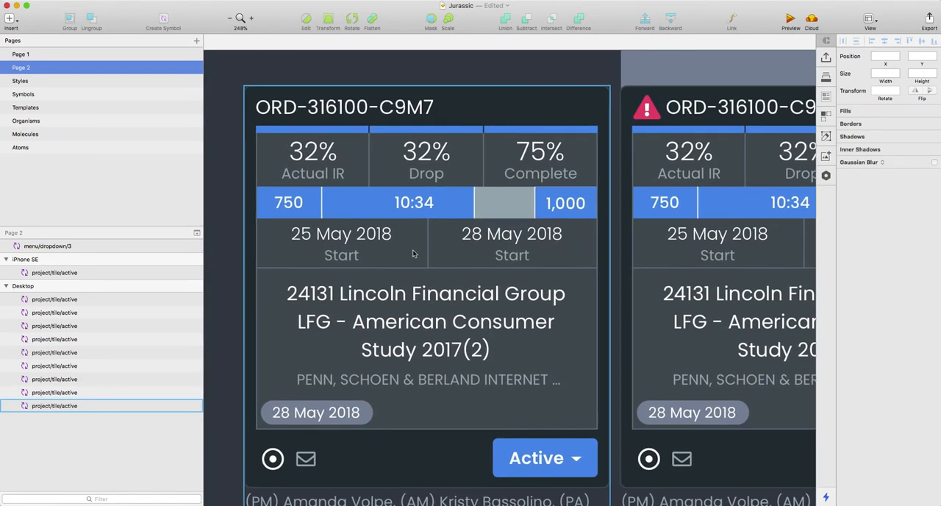
# Step: Swap the first Desktop tile to the template/project/tile/b symbol and deselect it
pyautogui.click(403, 109)
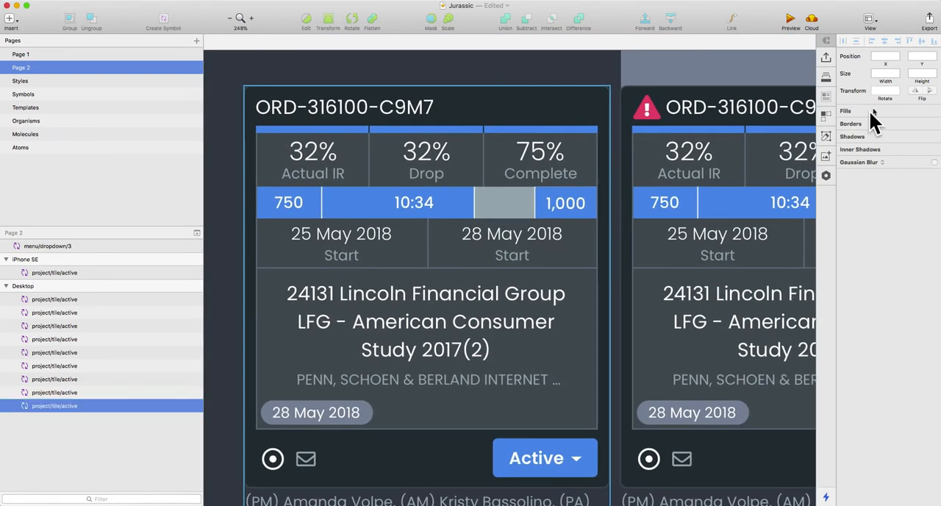
pyautogui.click(894, 158)
pyautogui.click(891, 189)
pyautogui.click(586, 65)
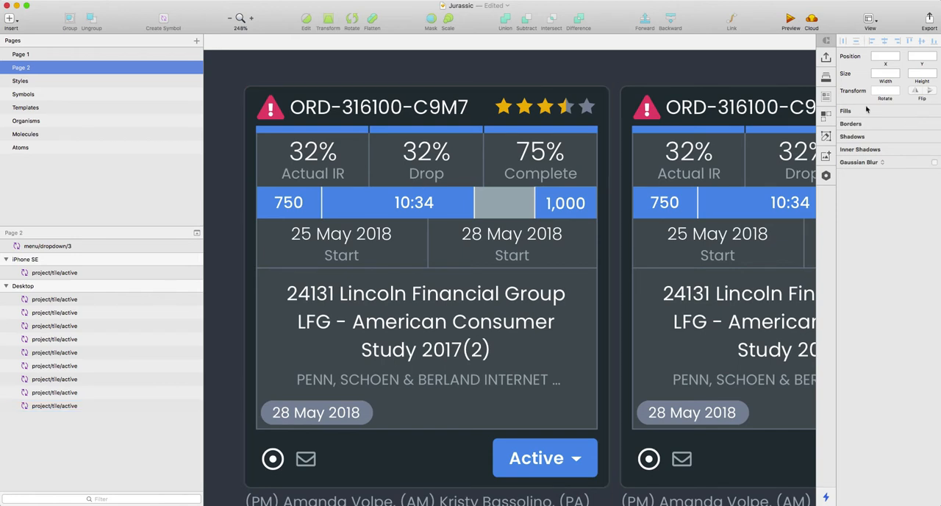
# Step: Swap the first Desktop tile to template/project/tile/c and then to template/project/tile/d
pyautogui.click(573, 154)
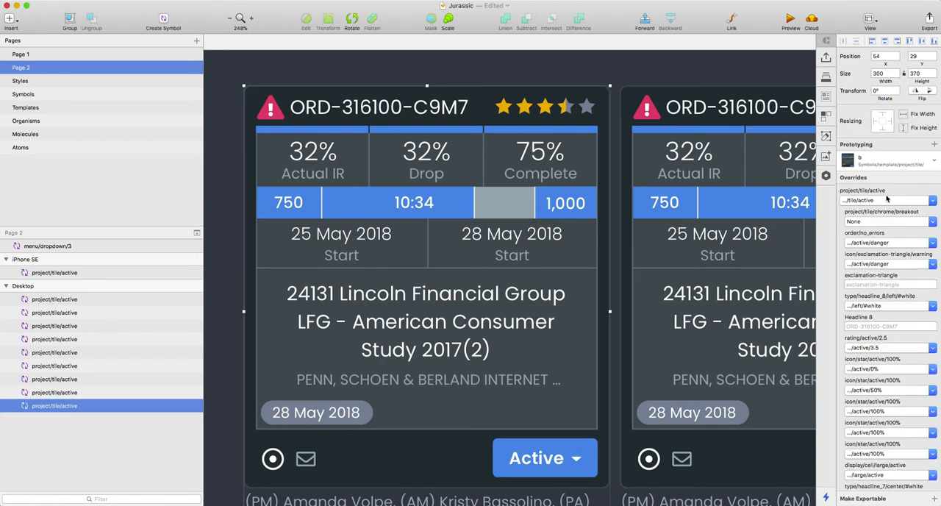
pyautogui.click(868, 167)
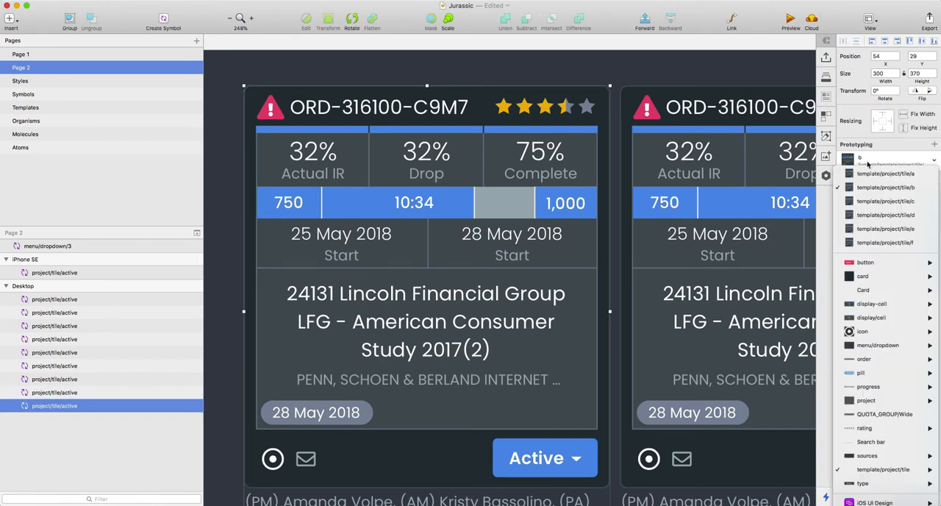
pyautogui.click(875, 206)
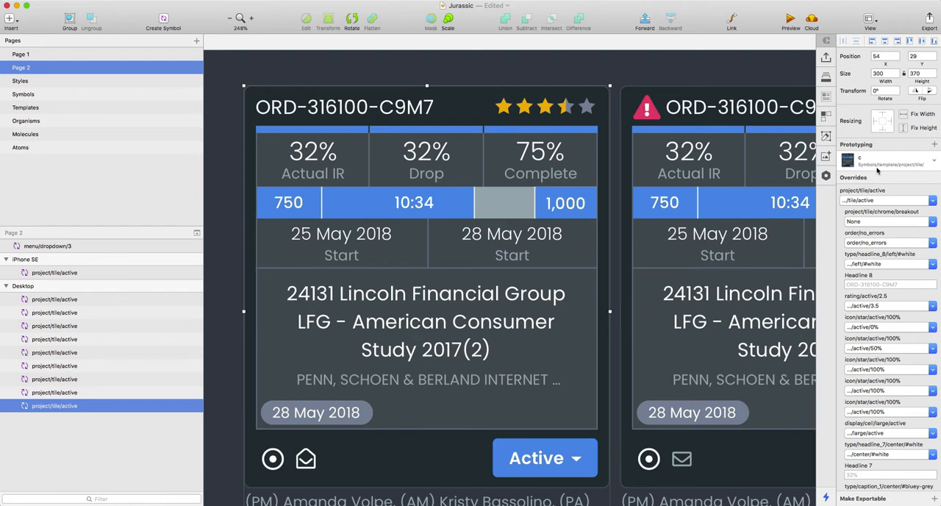
pyautogui.click(877, 170)
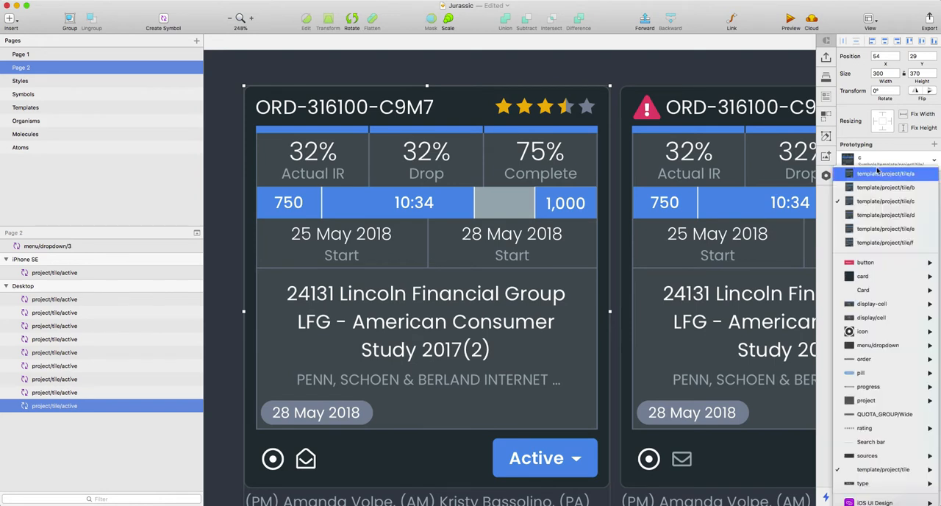
pyautogui.click(880, 215)
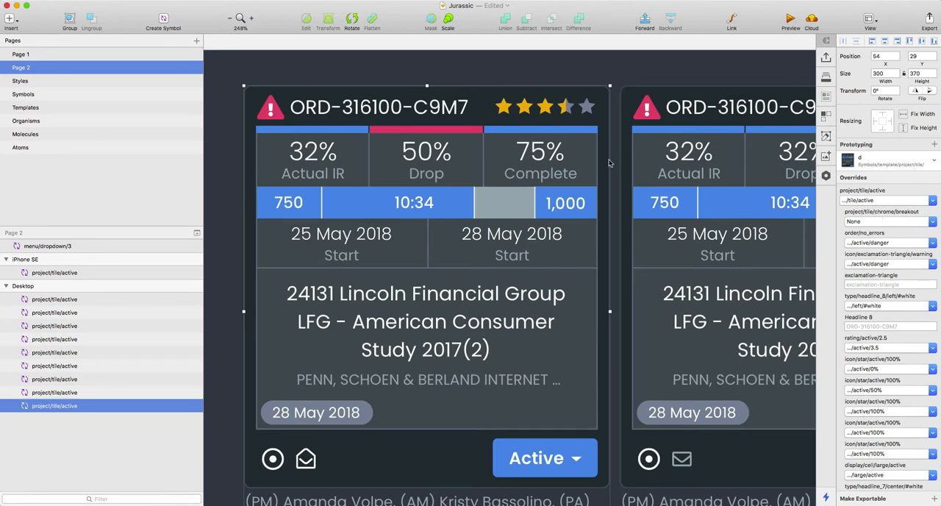
# Step: Swap the first Desktop tile to template/project/tile/e, then to template/project/tile/f, and deselect it
pyautogui.click(858, 164)
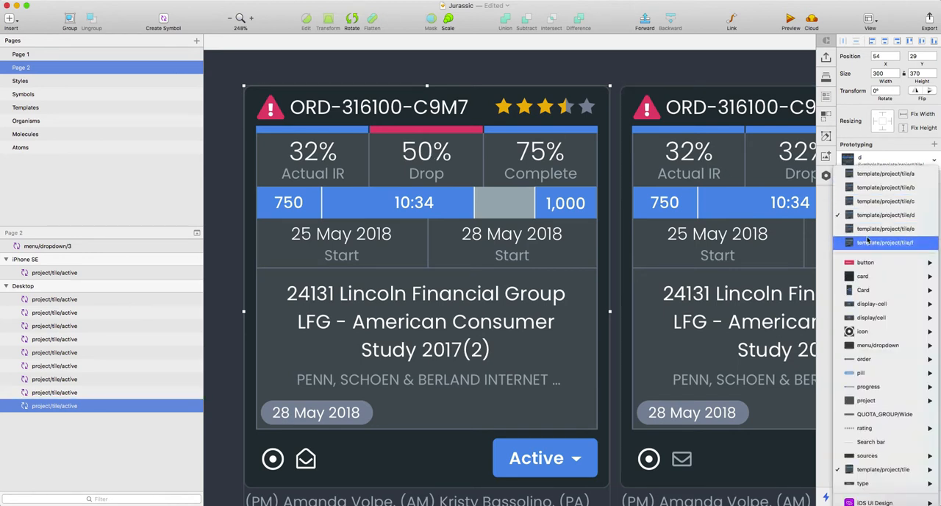
pyautogui.click(852, 230)
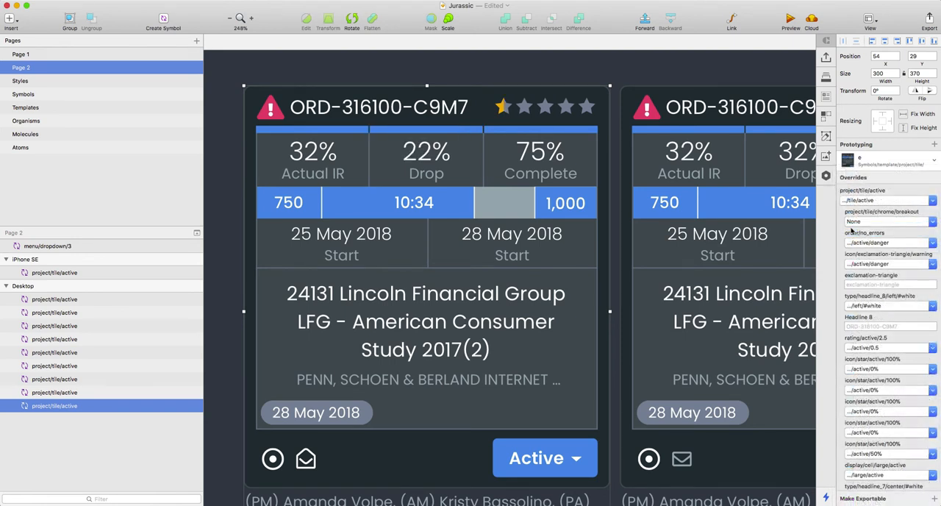
pyautogui.click(868, 165)
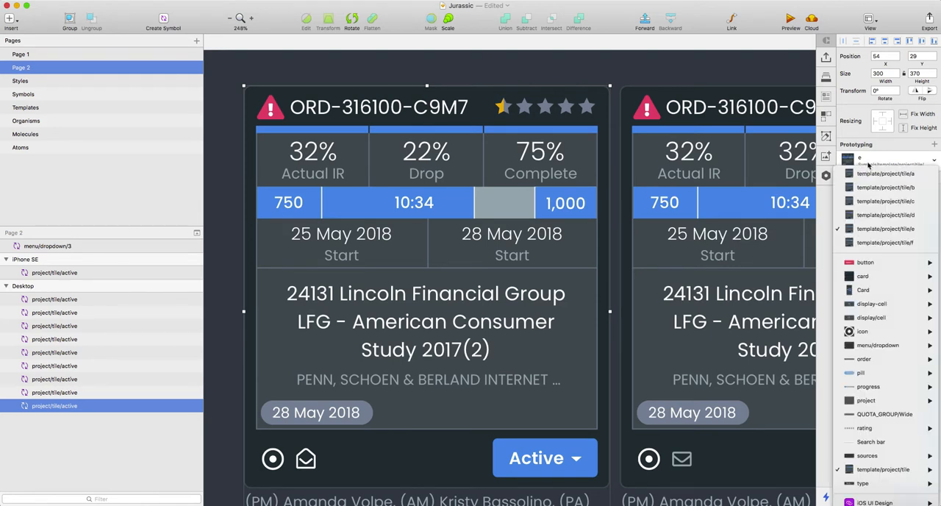
pyautogui.click(847, 141)
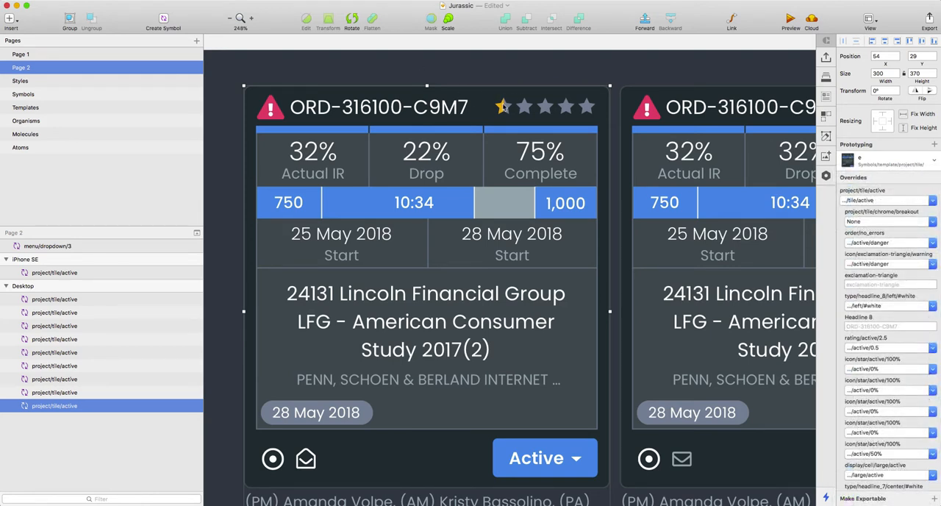
pyautogui.click(860, 161)
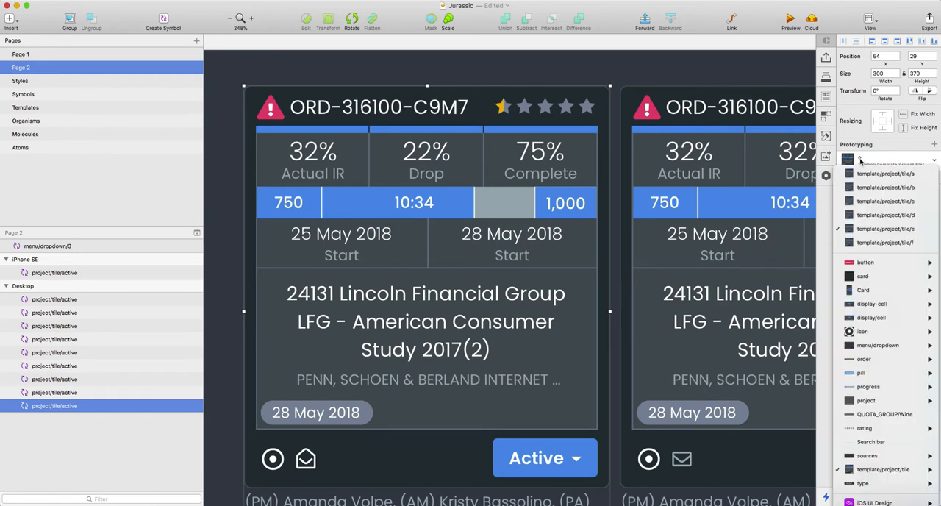
pyautogui.click(885, 247)
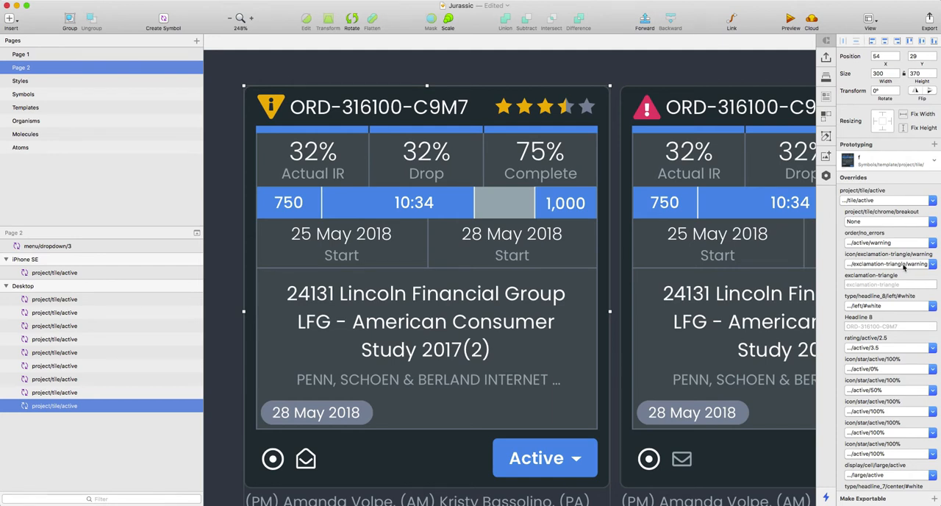
pyautogui.click(306, 62)
pyautogui.hotkey('ctrl', 'r')
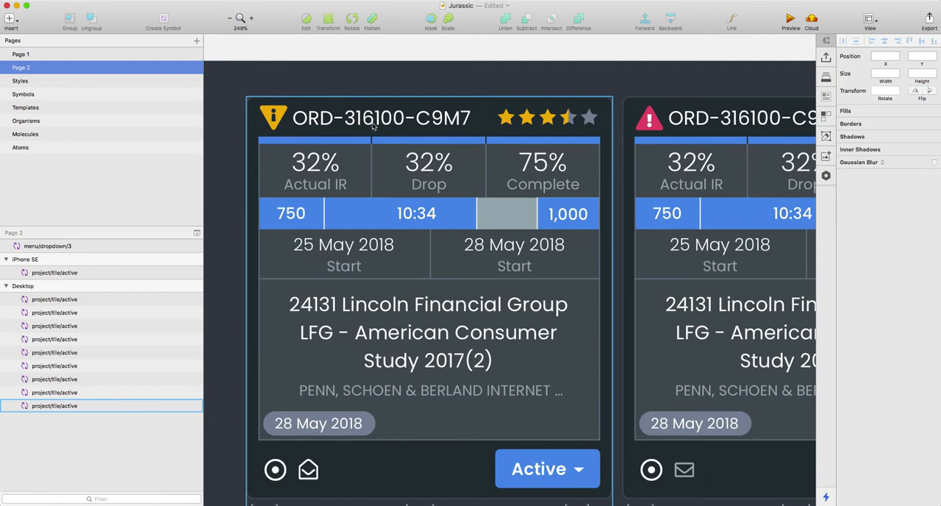
# Step: Select the first Desktop tile again and switch its symbol back to template/project/tile/a
pyautogui.scroll(-3, 412, 173)
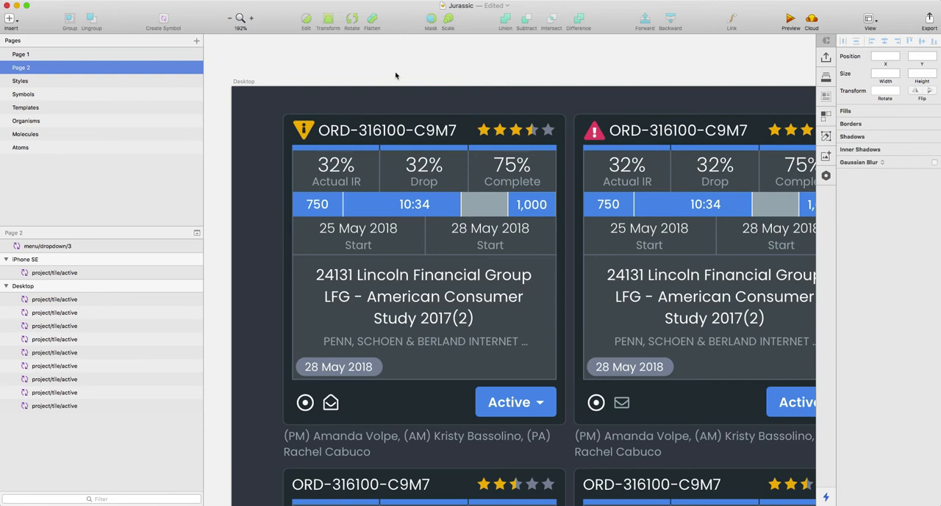
pyautogui.click(412, 144)
pyautogui.press('super+2')
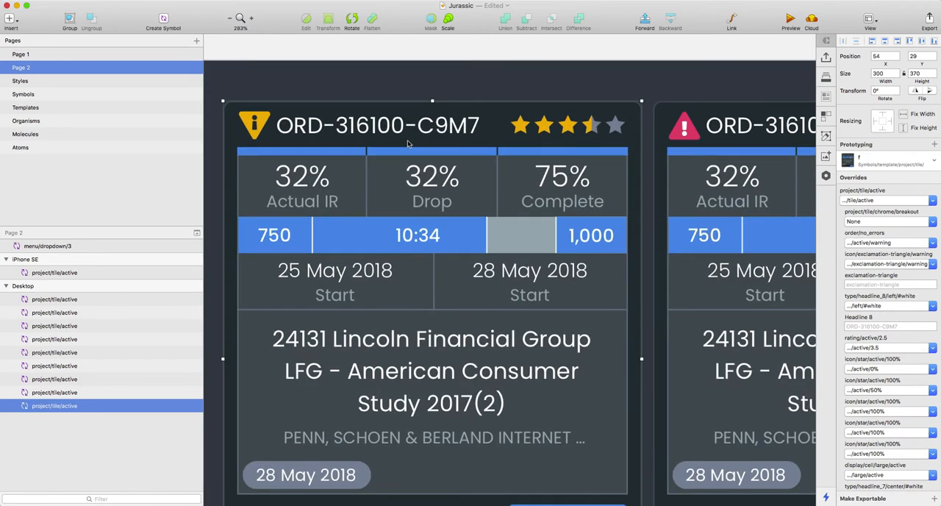
pyautogui.scroll(-3, 415, 134)
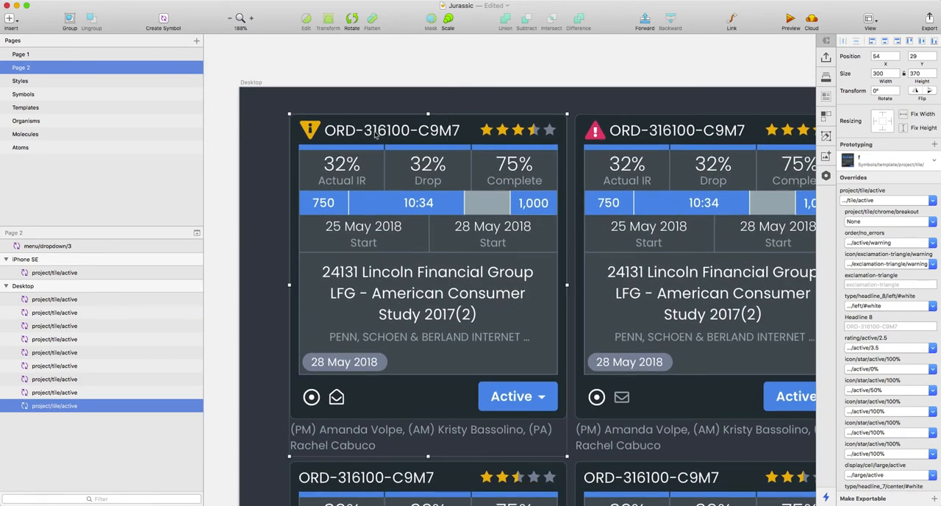
pyautogui.click(895, 164)
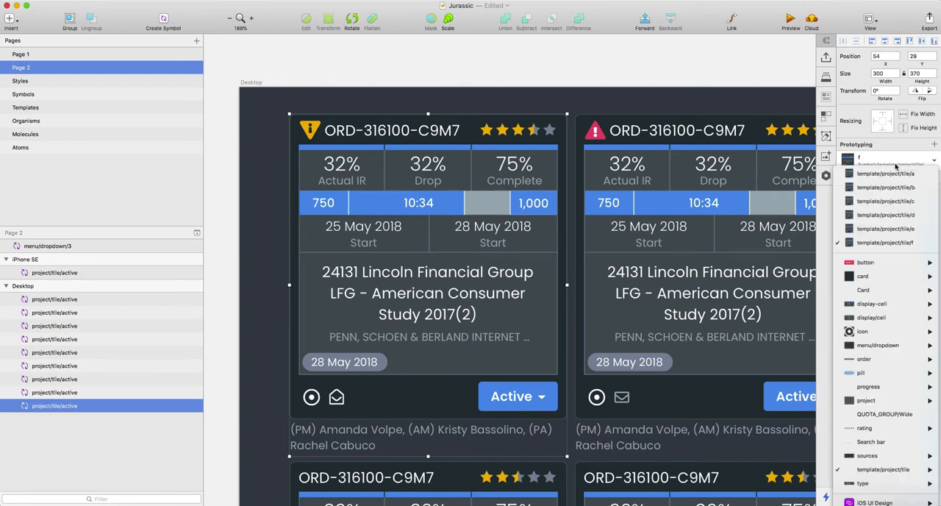
pyautogui.click(882, 178)
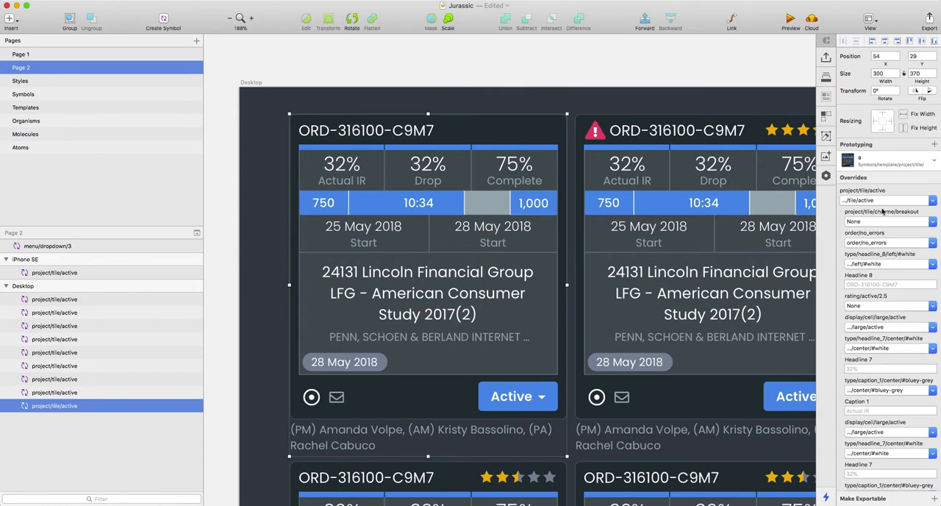
# Step: Set the first Desktop tile's order/no_errors override to order/no_errors/hover
pyautogui.click(876, 201)
pyautogui.click(878, 195)
pyautogui.click(886, 243)
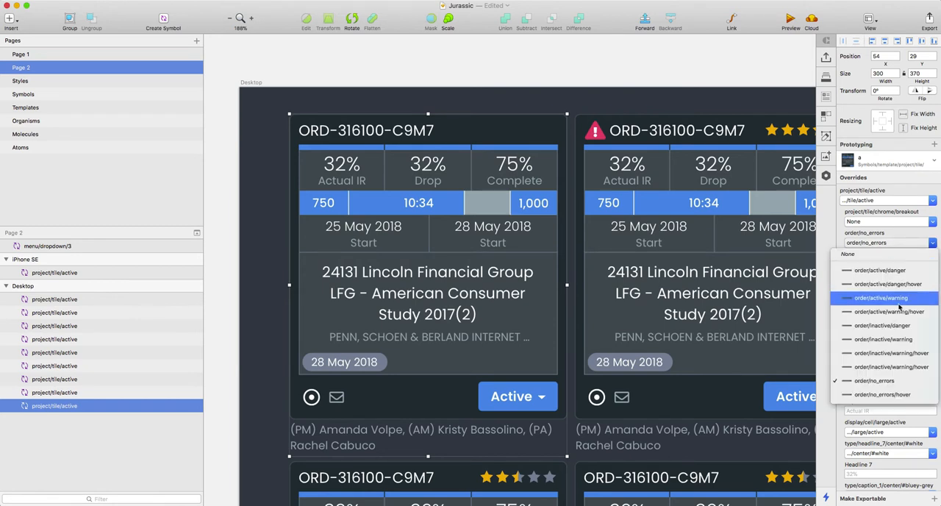
pyautogui.click(897, 395)
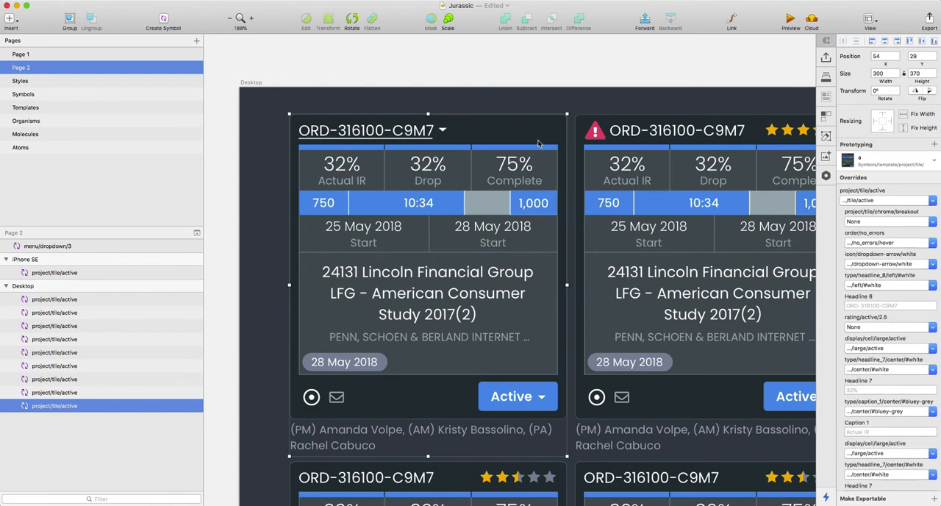
# Step: Deselect the first Desktop tile and examine its hover-state order heading alongside the menu/dropdown/3 symbol beside the artboard
pyautogui.click(469, 72)
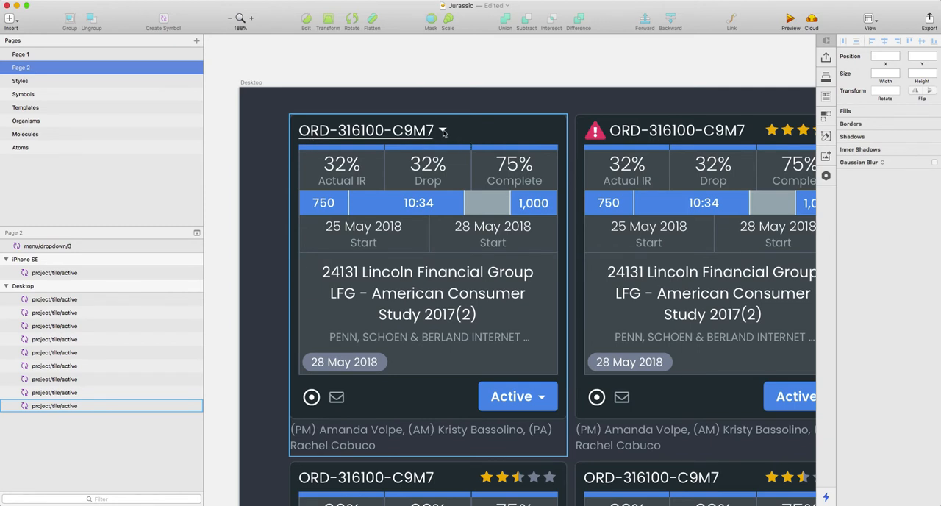
pyautogui.scroll(-5, 475, 128)
pyautogui.hscroll(-3, 470, 128)
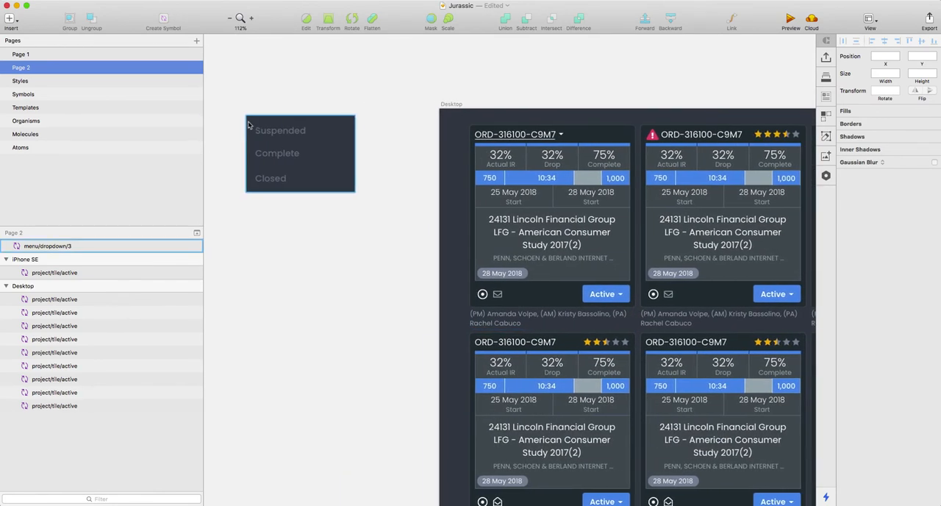
pyautogui.scroll(5, 248, 125)
pyautogui.scroll(-1, 306, 147)
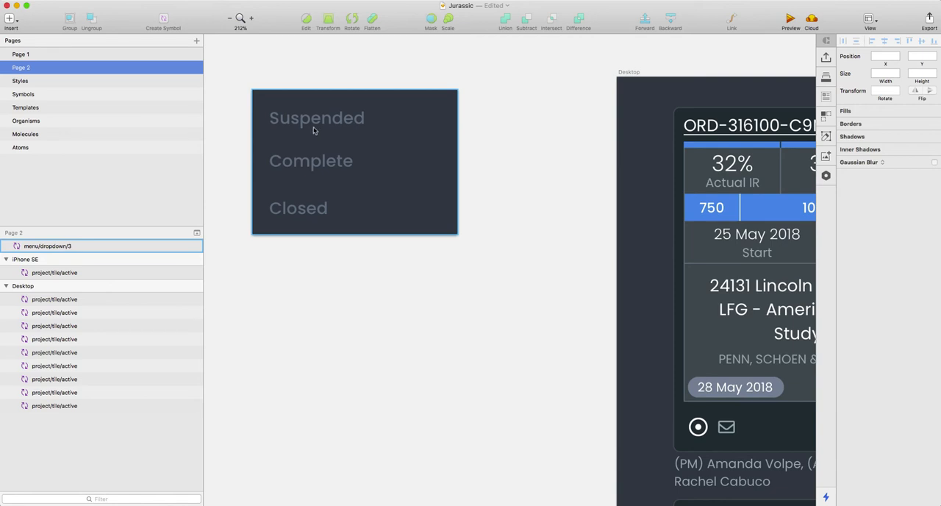
pyautogui.scroll(-4, 385, 162)
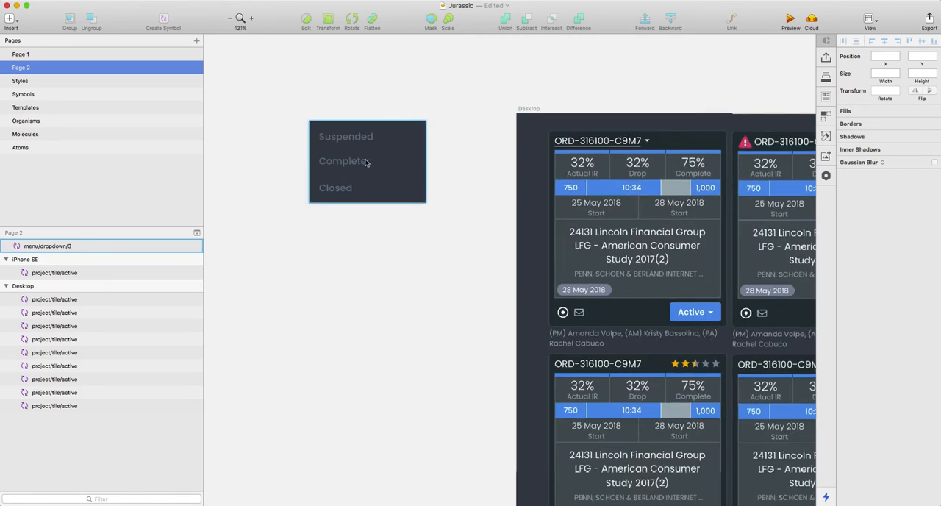
pyautogui.scroll(1, 485, 163)
pyautogui.hscroll(3, 477, 160)
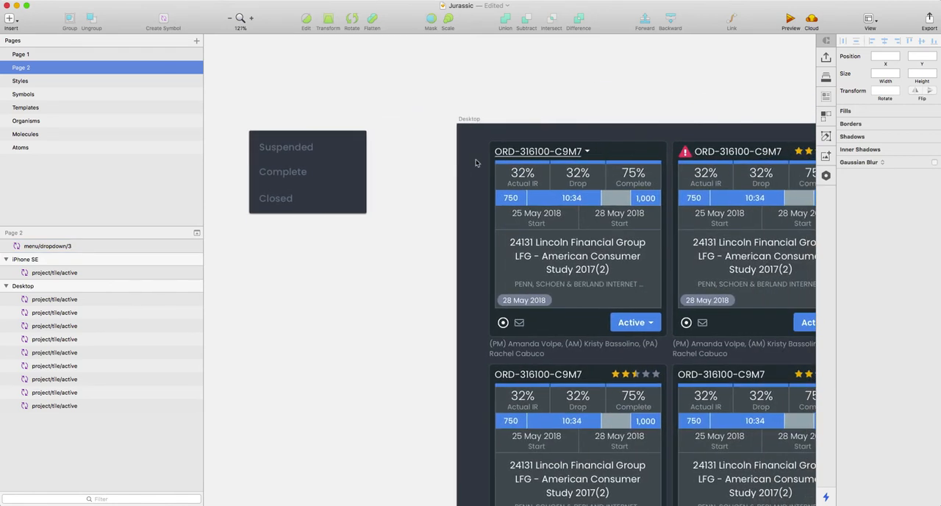
pyautogui.click(494, 163)
pyautogui.scroll(5, 623, 173)
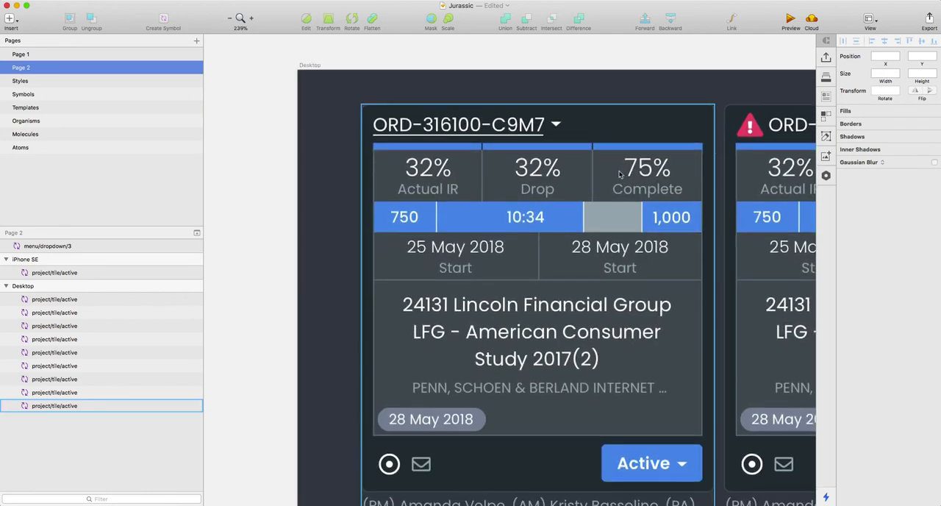
pyautogui.scroll(-2, 554, 178)
pyautogui.hscroll(3, 554, 180)
pyautogui.scroll(-1, 552, 180)
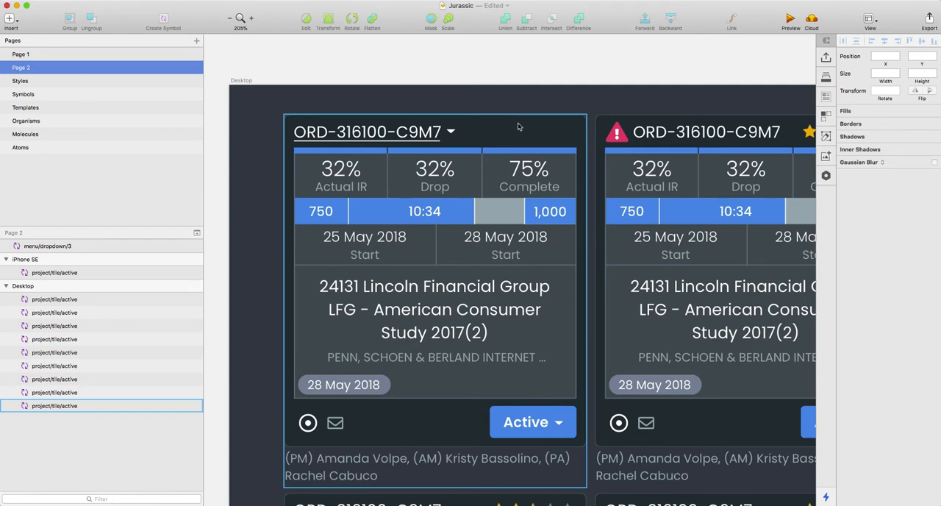
# Step: Keep the first Desktop tile on template/project/tile/a, set its order/no_errors override to order/no_errors, and deselect it
pyautogui.click(464, 135)
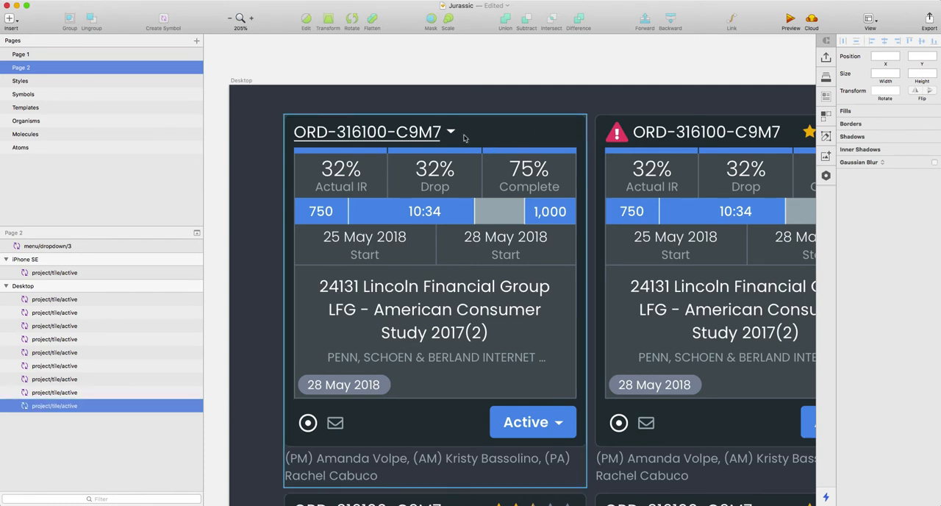
pyautogui.click(875, 164)
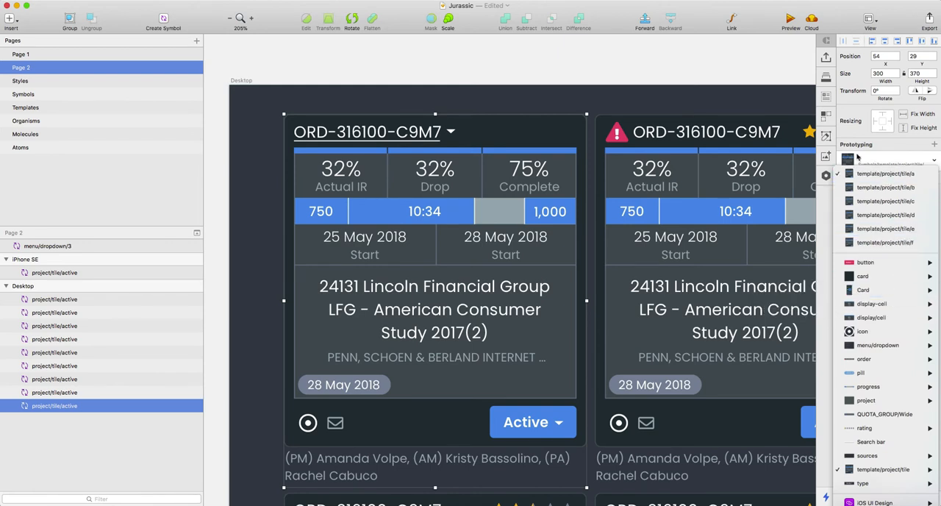
pyautogui.click(862, 172)
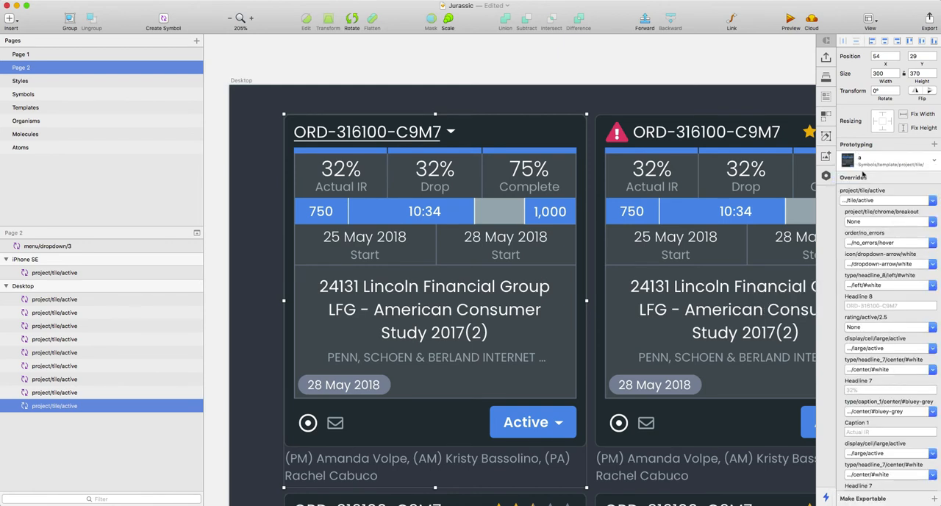
pyautogui.click(888, 242)
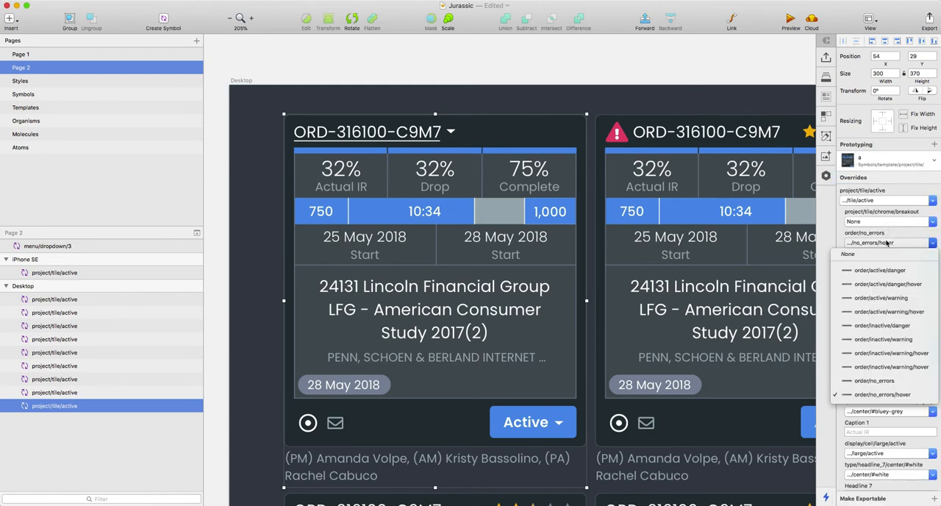
pyautogui.click(899, 381)
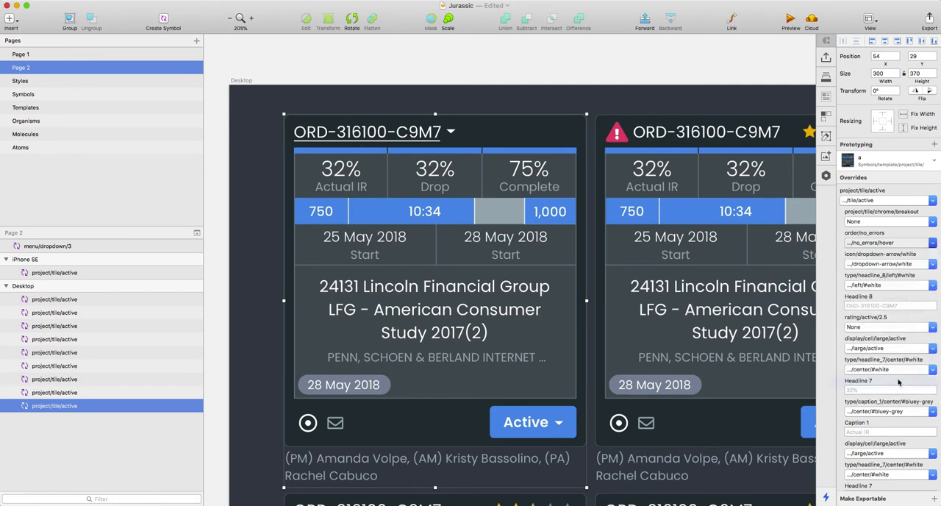
pyautogui.click(505, 83)
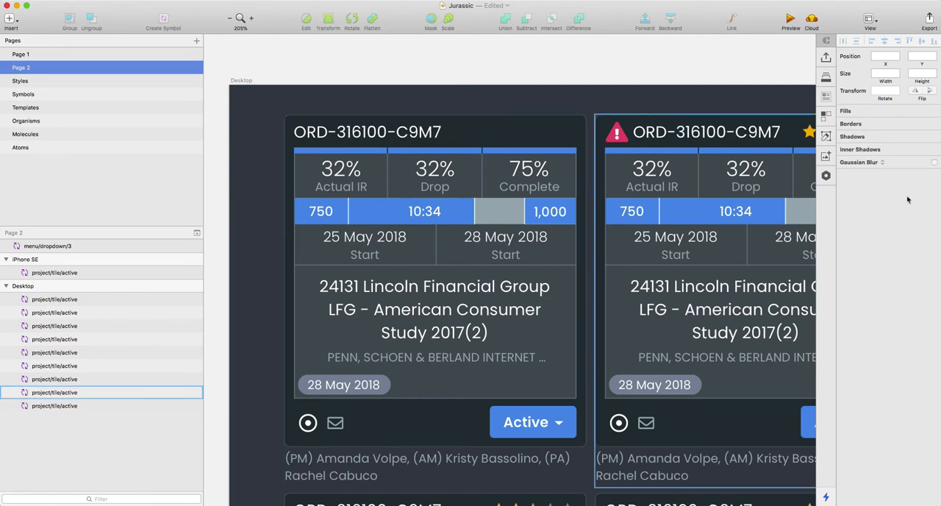
# Step: Set the first Desktop tile's project/tile/chrome/breakout override to project/tile/chrome/breakout and deselect the tile
pyautogui.click(502, 247)
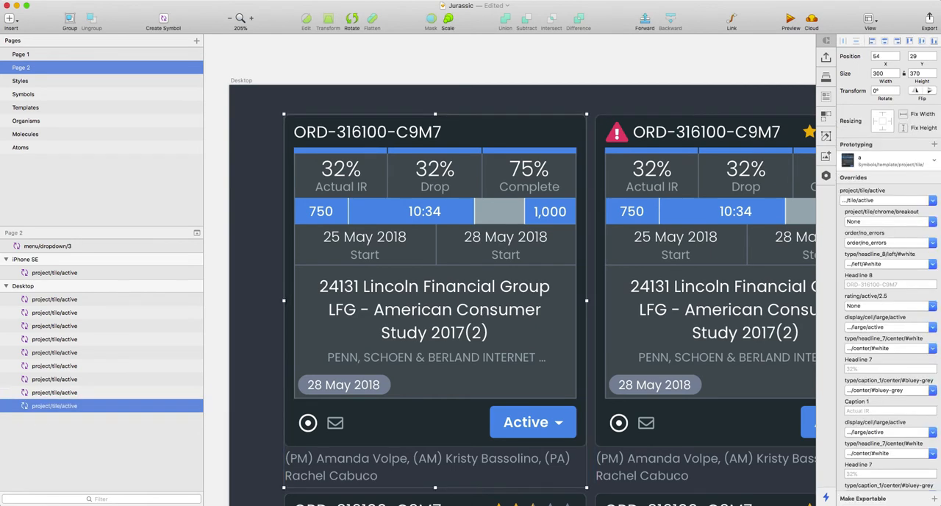
pyautogui.click(891, 222)
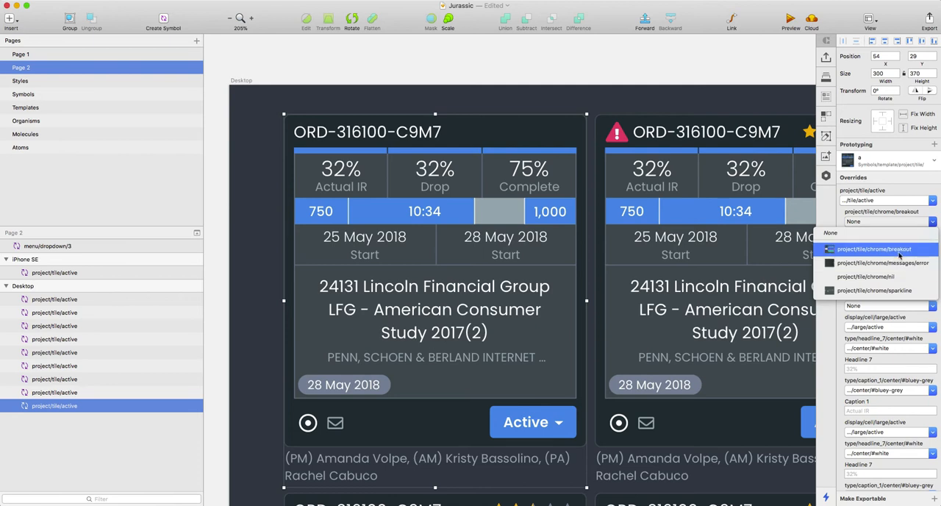
pyautogui.click(899, 253)
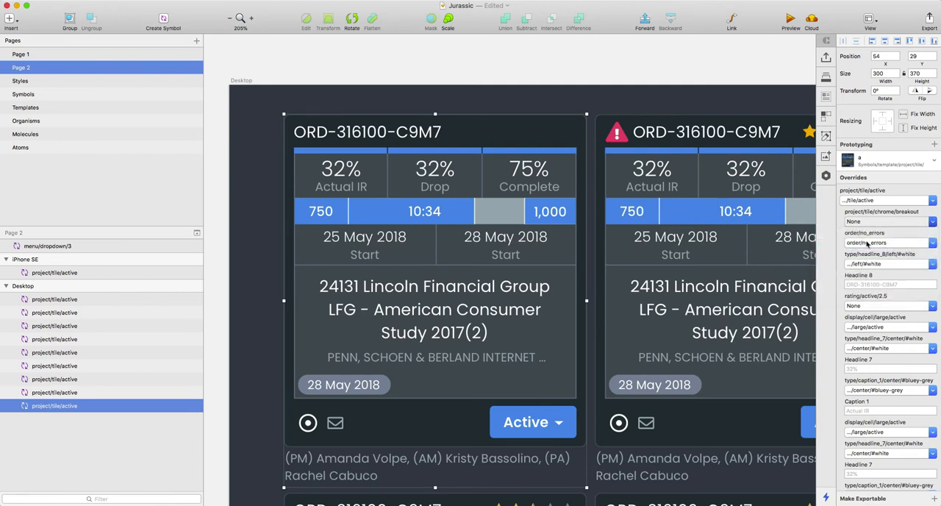
pyautogui.click(518, 57)
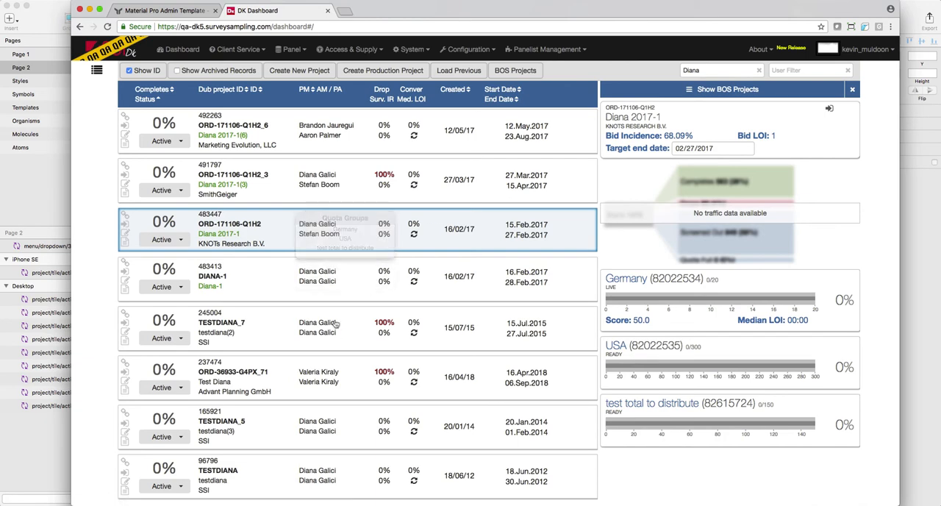
# Step: Leave the DK Dashboard in the browser, return to the Jurassic document in Sketch, and select the first Desktop tile
pyautogui.doubleClick(375, 9)
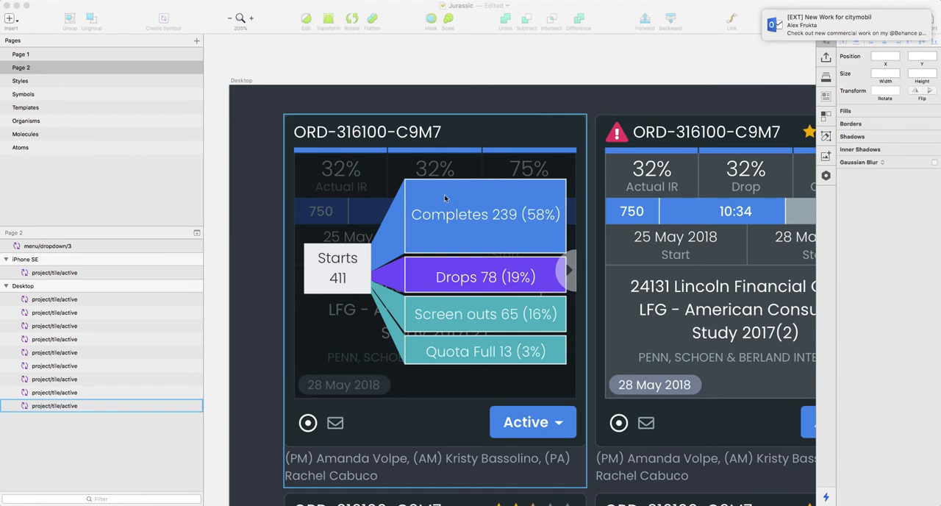
pyautogui.click(257, 268)
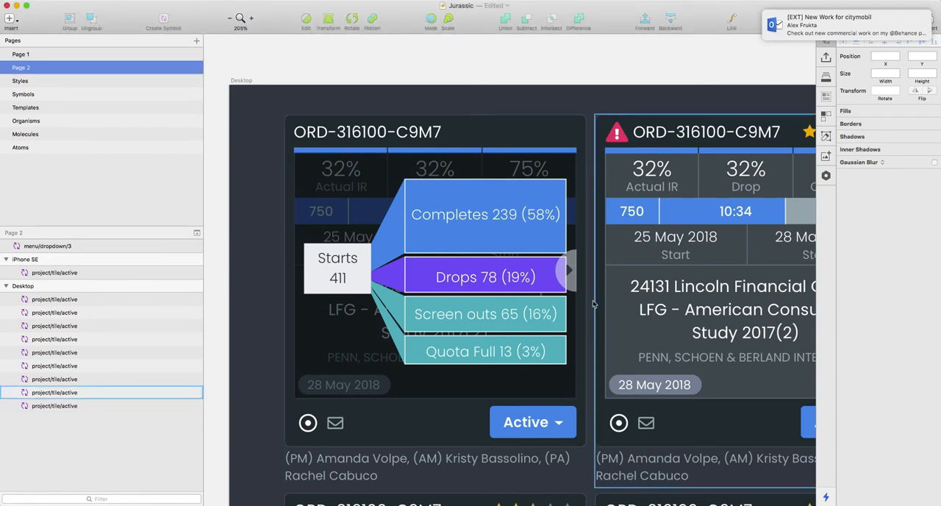
pyautogui.click(530, 288)
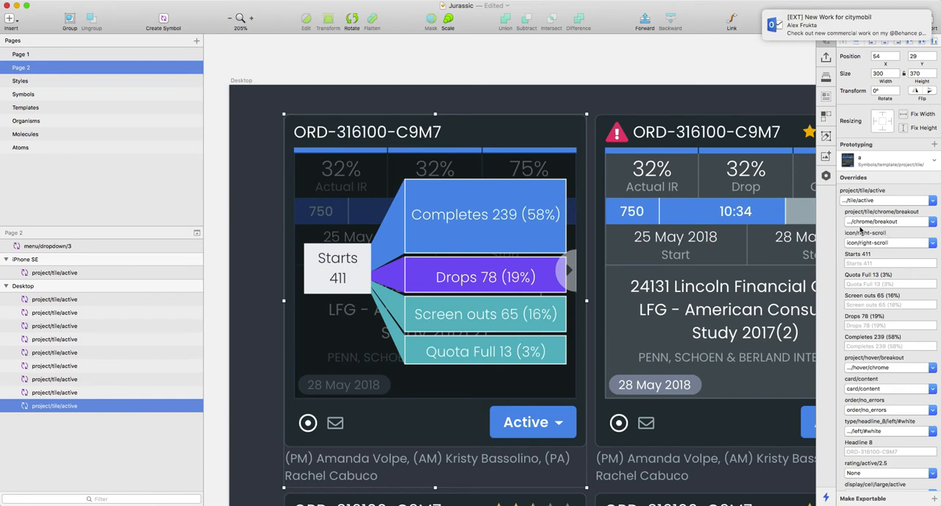
# Step: Set the project/tile/chrome/breakout override of the second tile in the Desktop artboard's first row to project/tile/chrome/messages/error
pyautogui.click(674, 213)
pyautogui.hscroll(5, 717, 236)
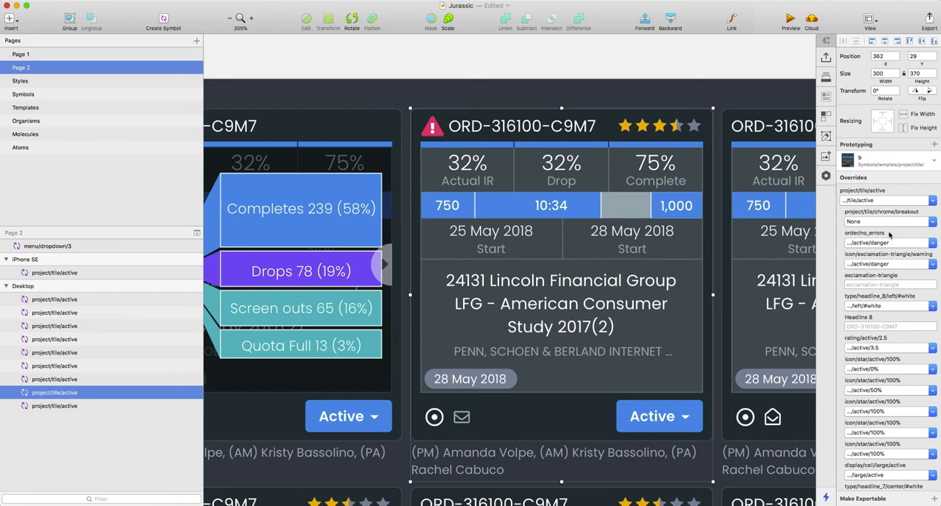
pyautogui.click(888, 222)
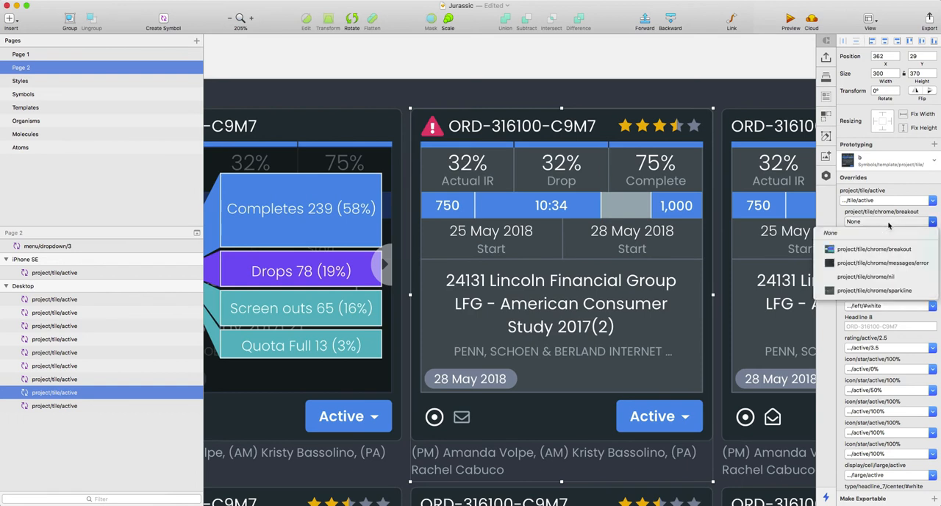
pyautogui.click(892, 265)
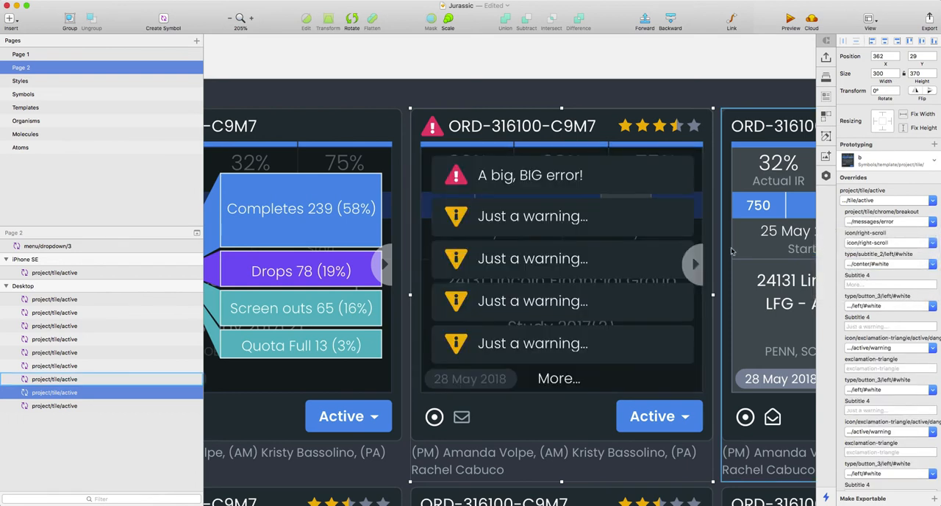
# Step: Examine the error-message overlay on the second Desktop tile and compare it with the neighbouring tiles in the first row
pyautogui.hscroll(3, 507, 282)
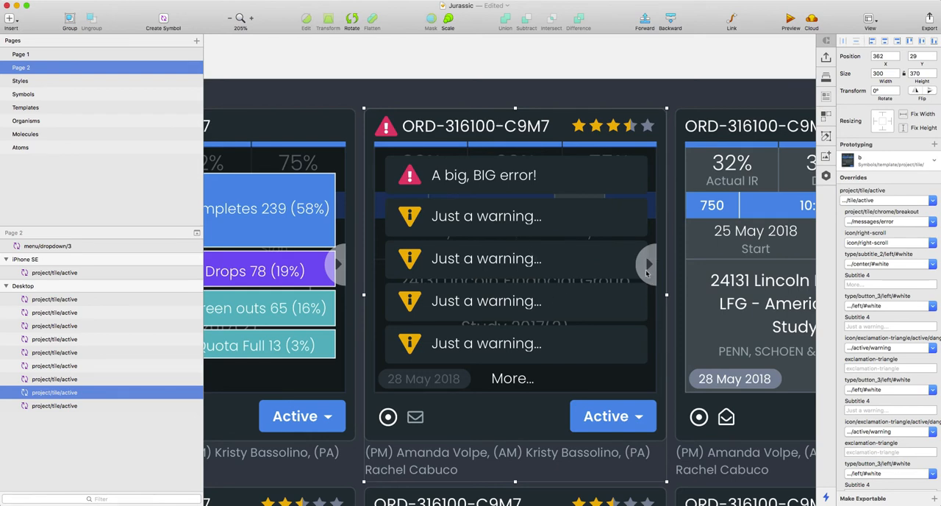
pyautogui.hscroll(-4, 647, 274)
pyautogui.hscroll(3, 672, 254)
pyautogui.hscroll(2, 667, 254)
pyautogui.scroll(-1, 582, 84)
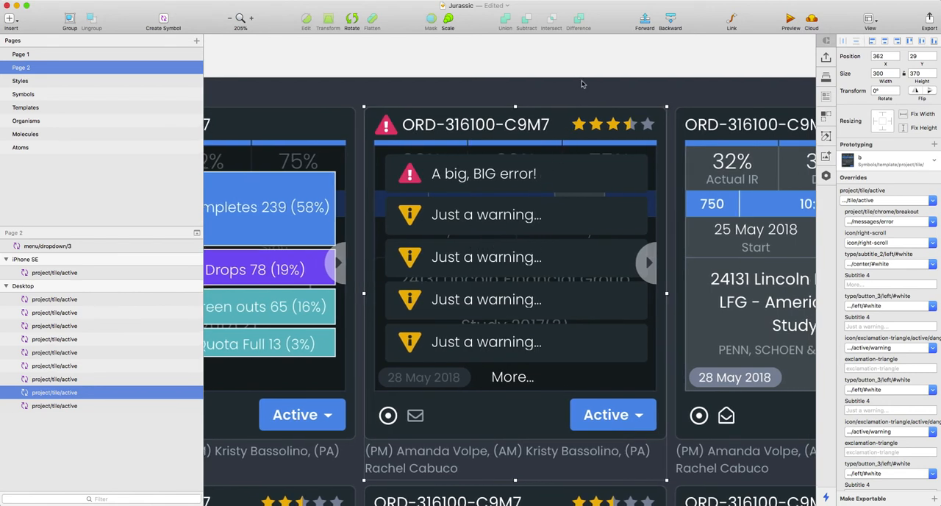
pyautogui.scroll(-1, 582, 84)
pyautogui.hscroll(10, 529, 255)
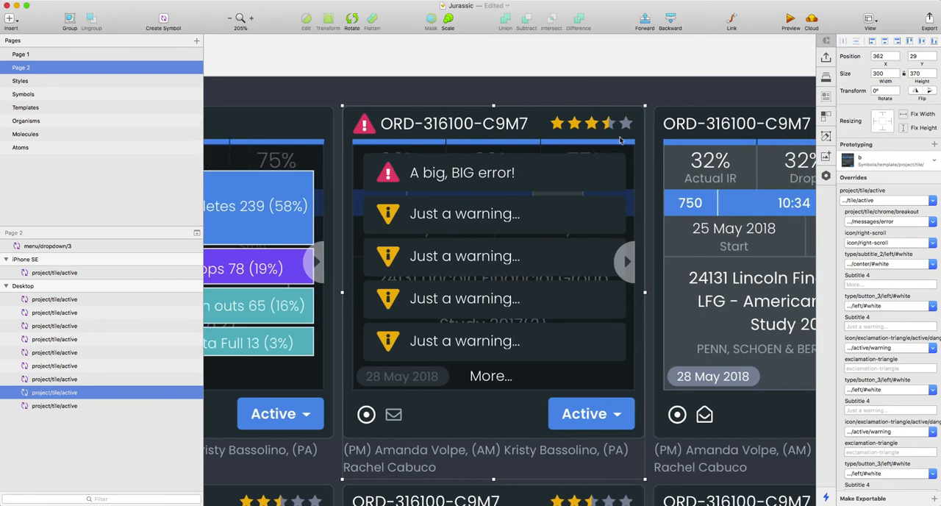
pyautogui.hscroll(-9, 529, 255)
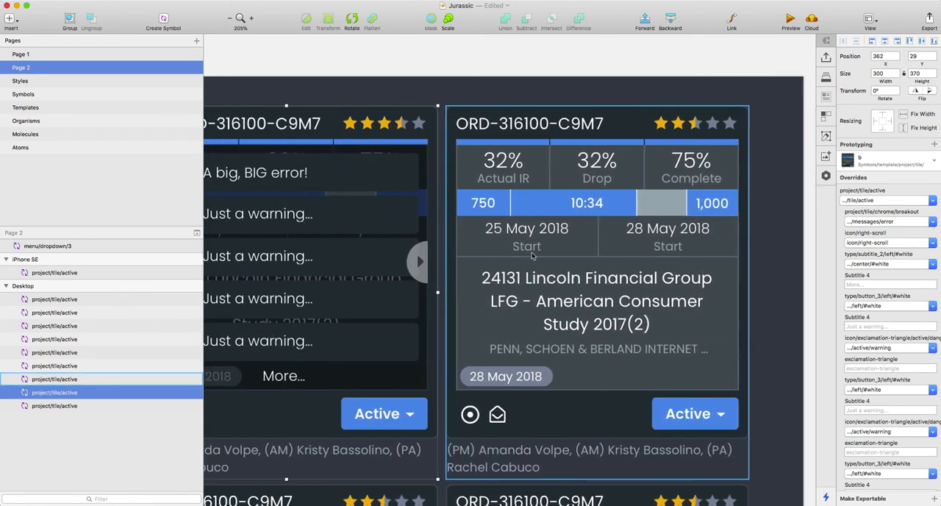
pyautogui.hscroll(-1, 485, 204)
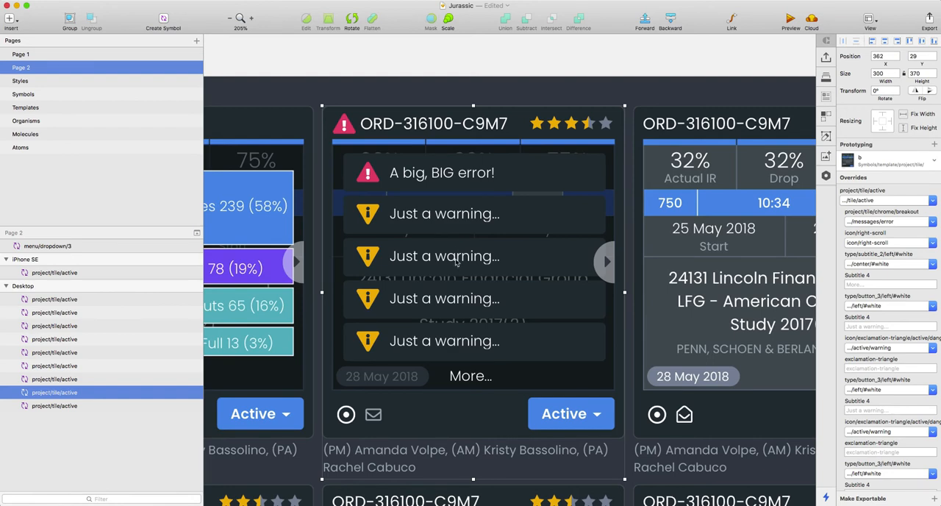
pyautogui.scroll(-3, 506, 288)
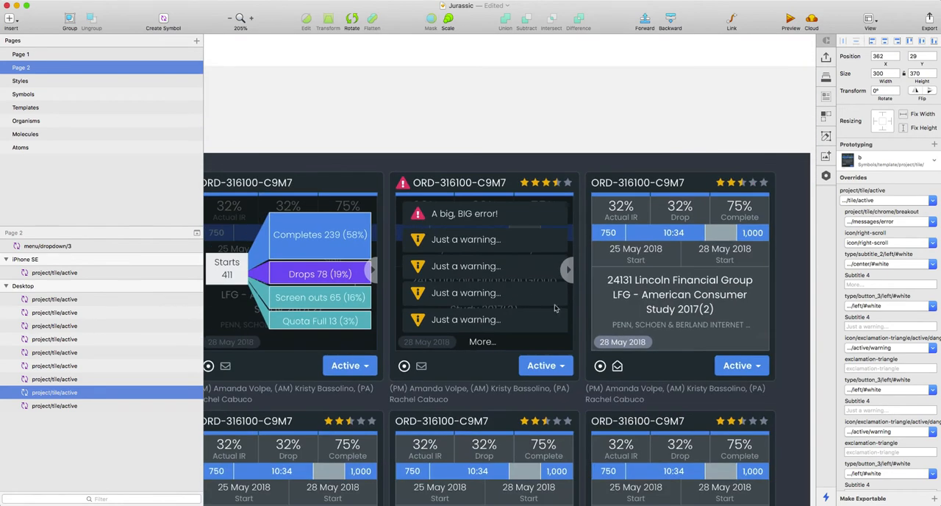
pyautogui.scroll(-3, 513, 292)
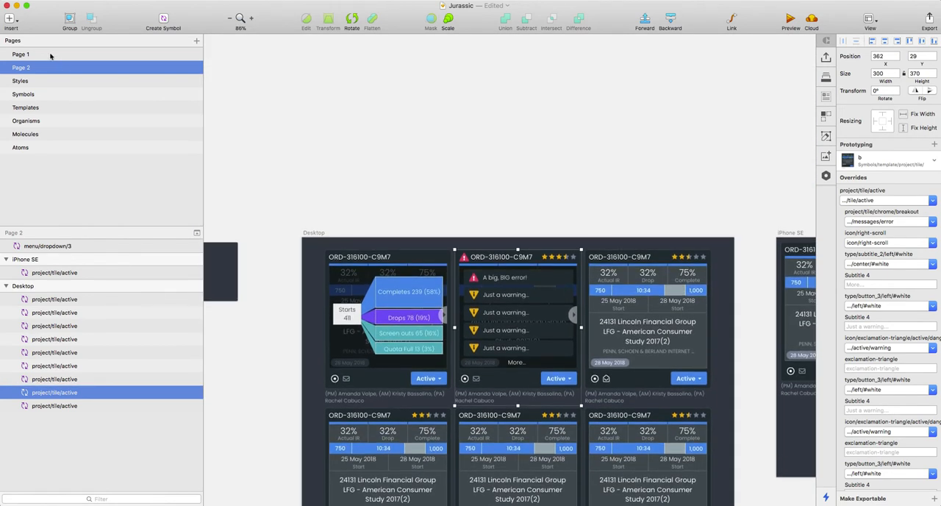
# Step: Open Page 1 and examine the Card/detail symbol on the Desktop HD artboard, including its breakout chart and source list
pyautogui.click(48, 56)
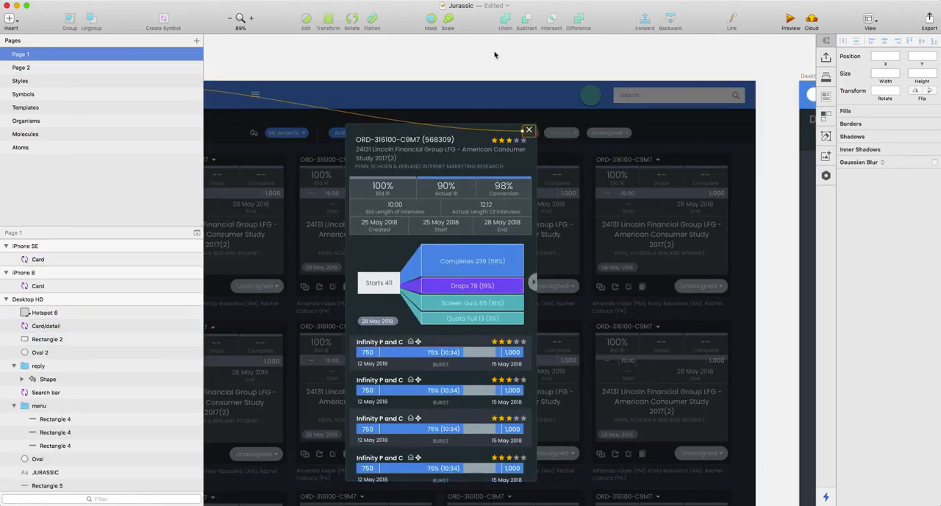
pyautogui.scroll(-1, 572, 176)
pyautogui.hscroll(-1, 572, 176)
pyautogui.scroll(5, 472, 177)
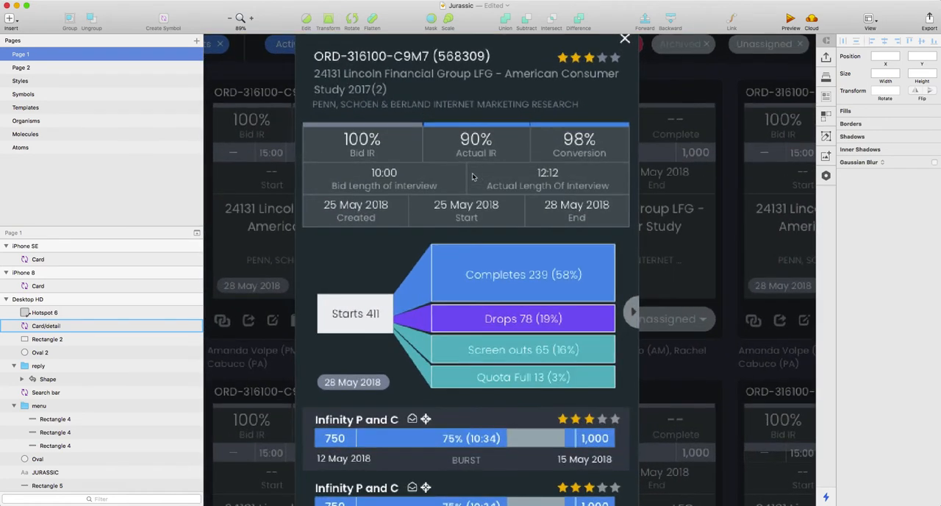
pyautogui.scroll(3, 471, 176)
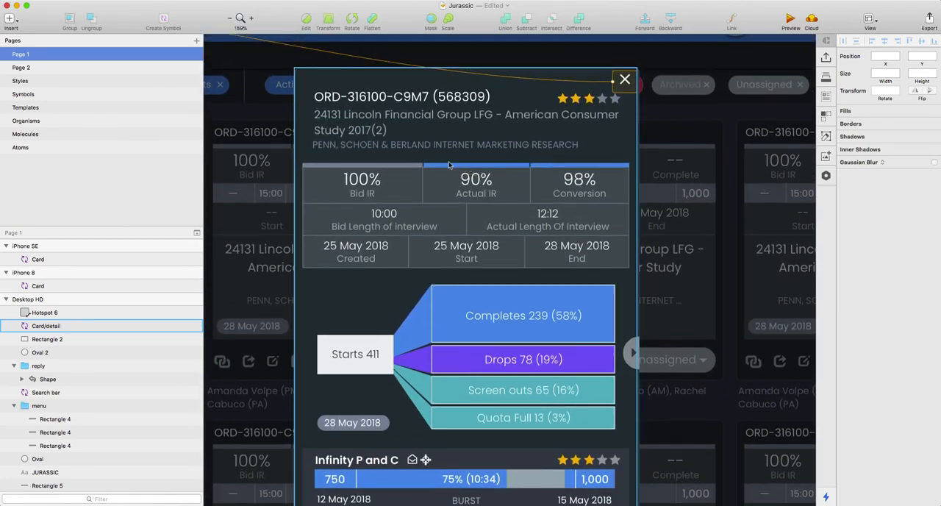
pyautogui.scroll(-3, 536, 262)
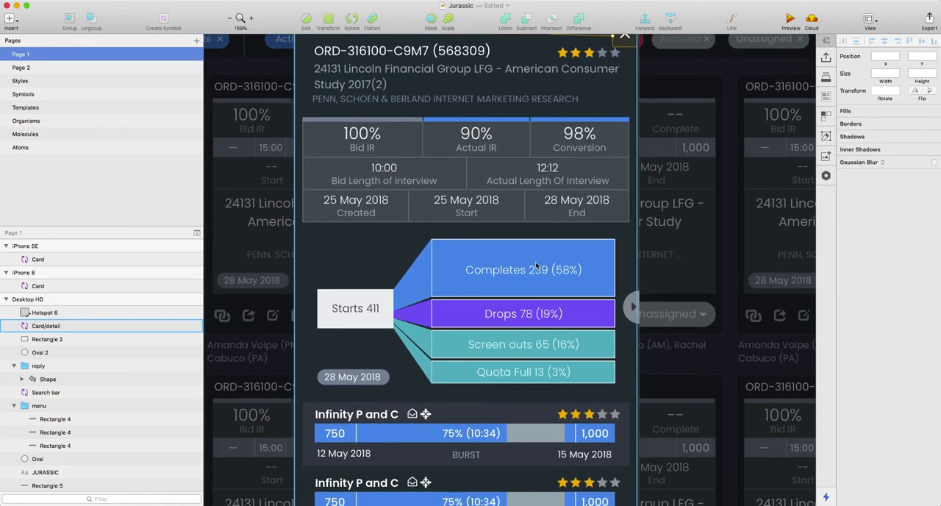
pyautogui.scroll(-3, 471, 255)
pyautogui.scroll(-3, 471, 255)
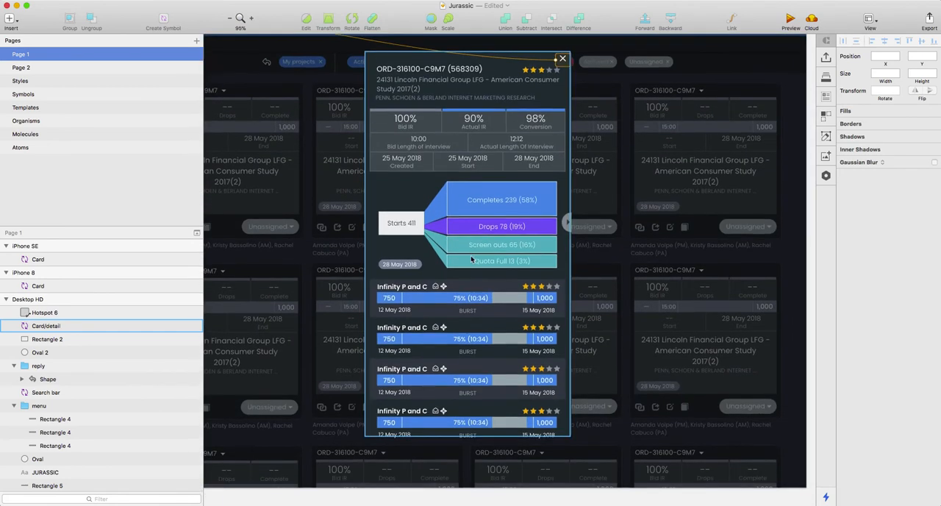
# Step: Examine the Card/detail symbol's full length and compare it with the neighbouring dashboard artboards on Page 1
pyautogui.scroll(-1, 505, 263)
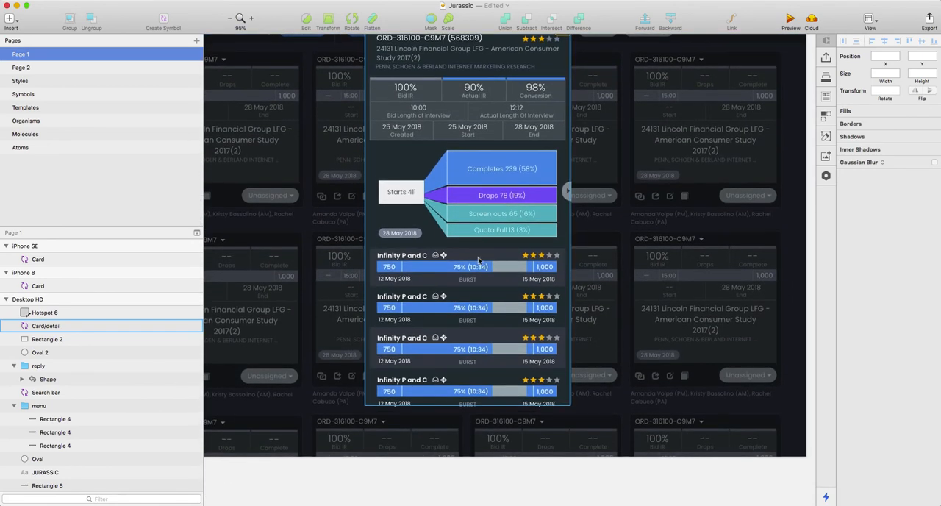
pyautogui.scroll(3, 478, 257)
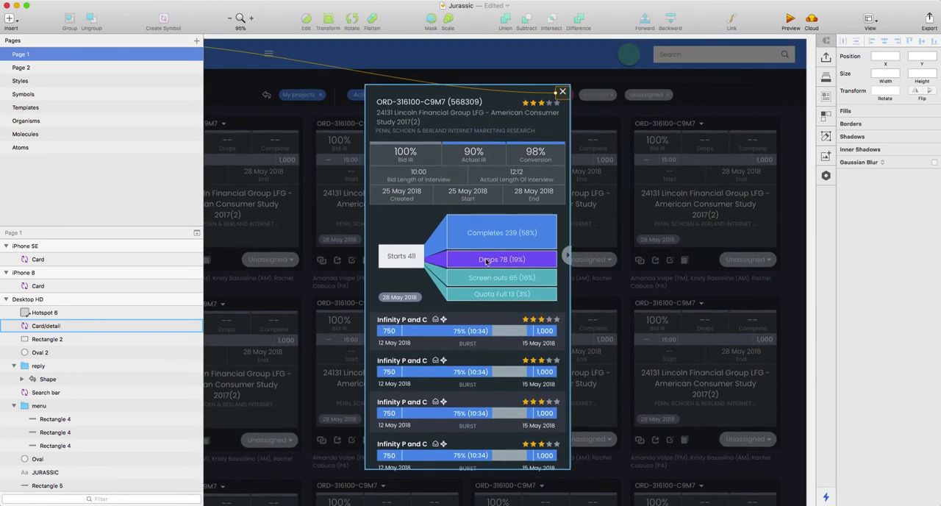
pyautogui.scroll(-5, 459, 200)
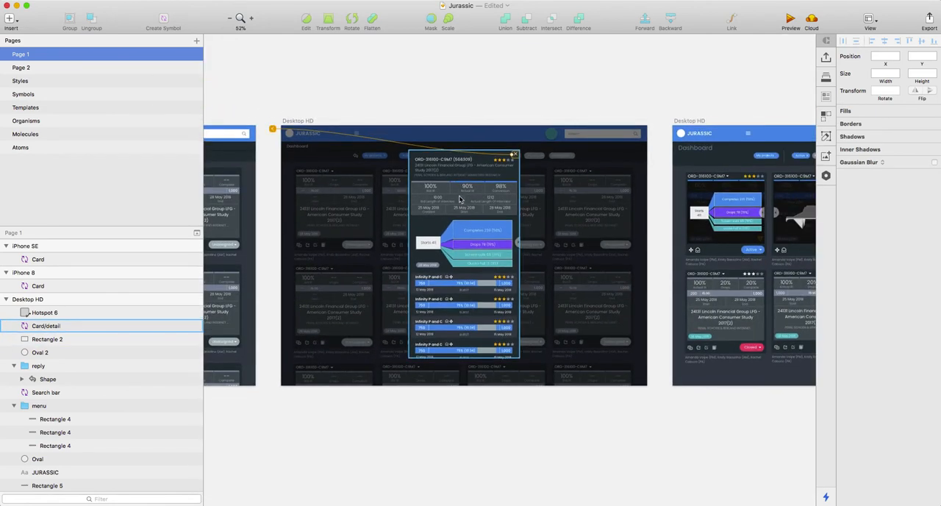
pyautogui.hscroll(-6, 460, 199)
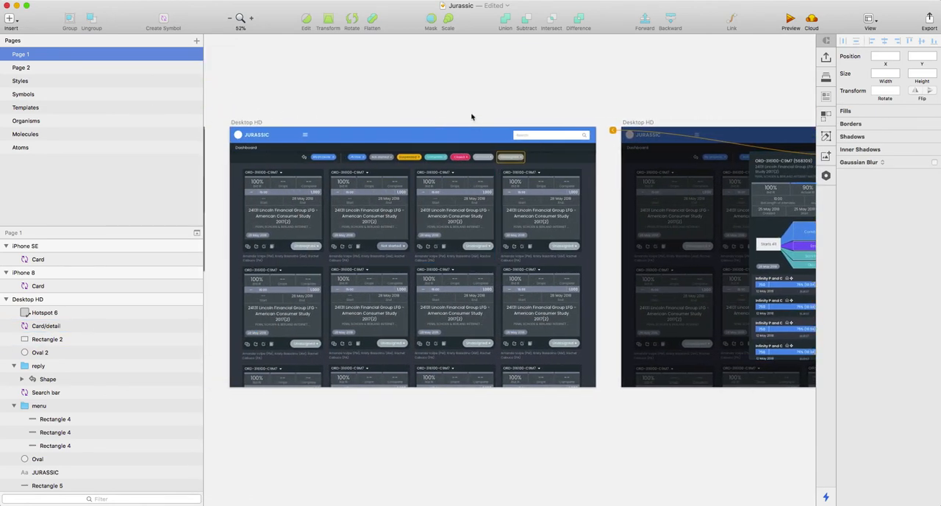
pyautogui.hscroll(-4, 423, 111)
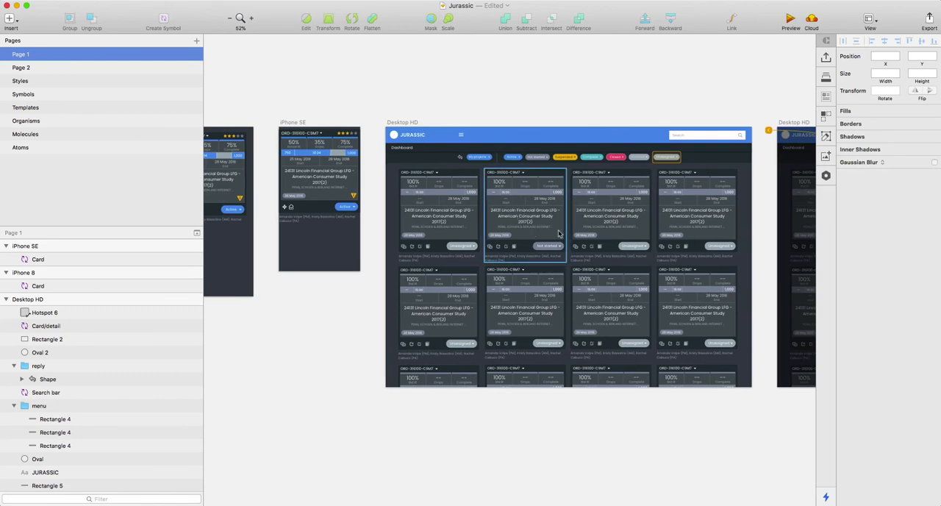
pyautogui.scroll(5, 559, 234)
pyautogui.scroll(-3, 559, 233)
pyautogui.hscroll(2, 559, 233)
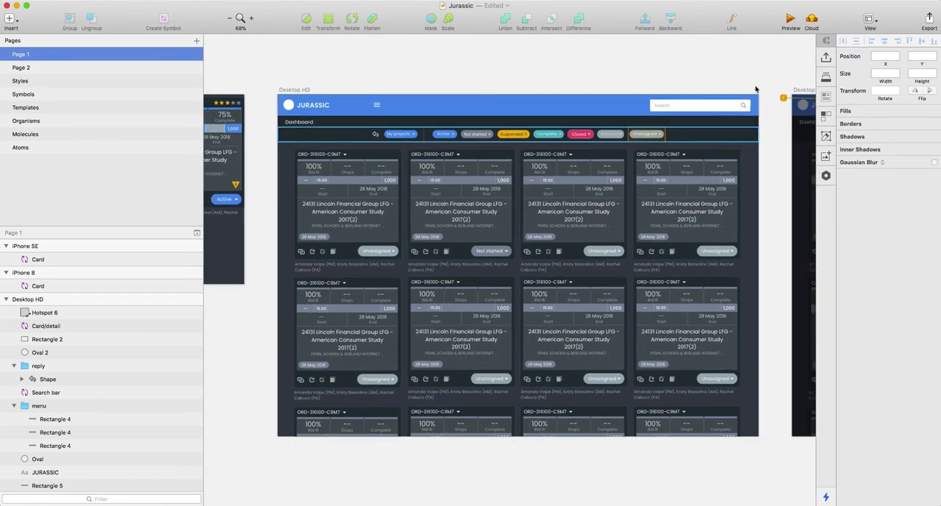
# Step: Duplicate the Search bar symbol in the Desktop HD header and place the copy left of the original at X 806, Y 15
pyautogui.scroll(8, 685, 80)
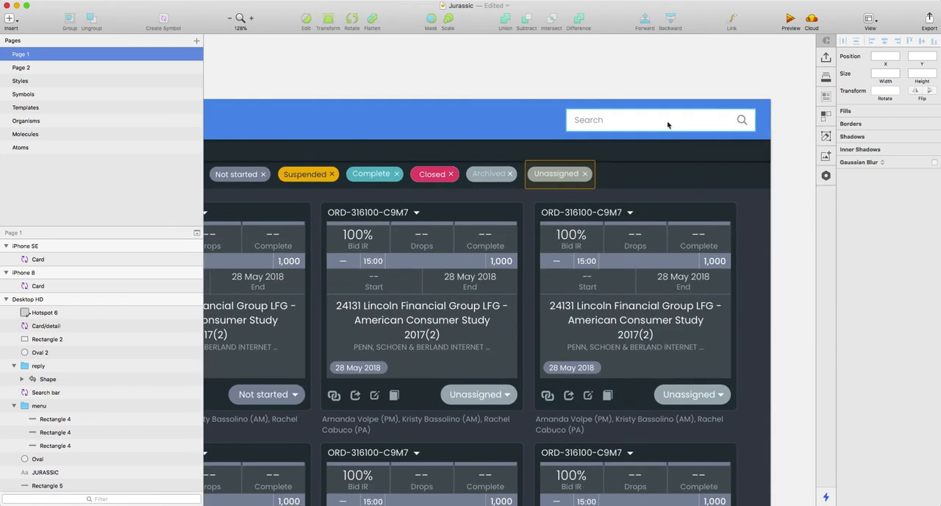
pyautogui.hscroll(2, 647, 88)
pyautogui.scroll(10, 626, 96)
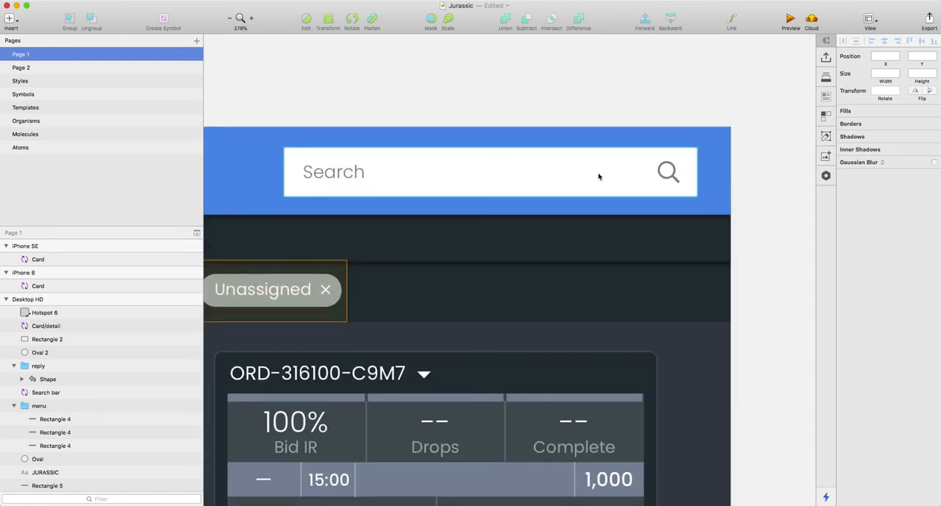
pyautogui.click(508, 175)
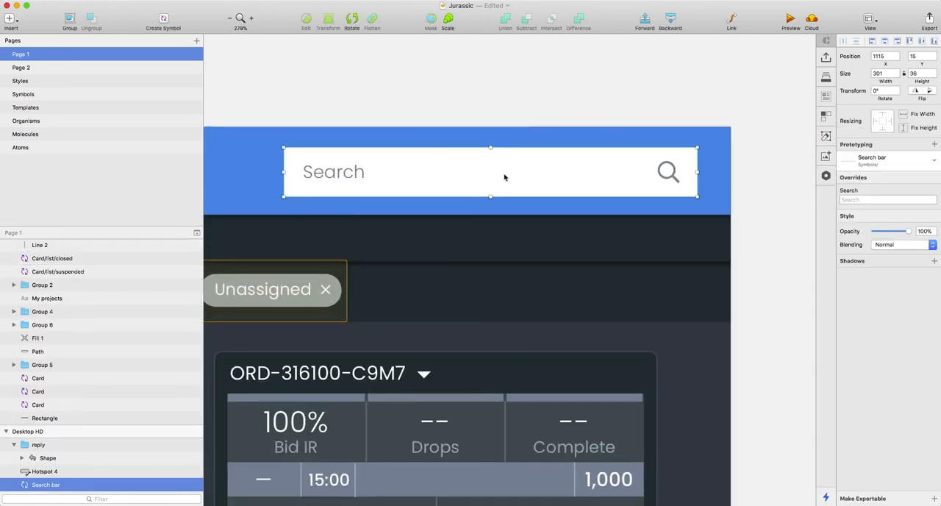
pyautogui.hscroll(-8, 500, 177)
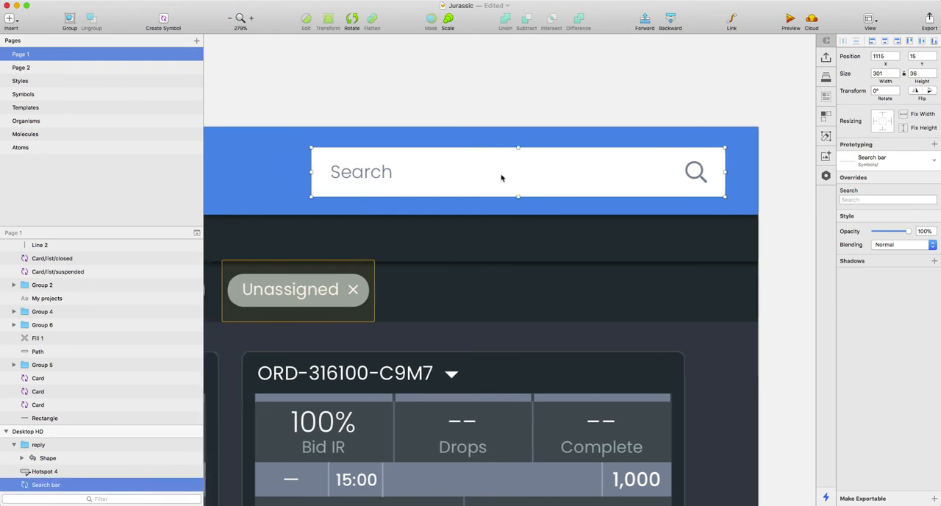
pyautogui.moveTo(763, 174); pyautogui.dragTo(336, 172)
pyautogui.click(401, 116)
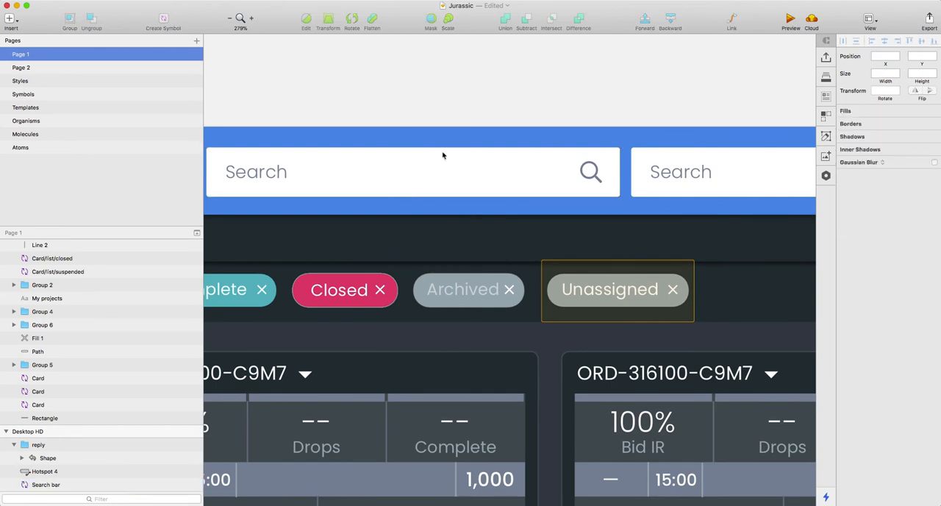
# Step: Remove the duplicate search bar from the Desktop HD header, keeping the original at the header's right end
pyautogui.scroll(-8, 509, 211)
pyautogui.scroll(-5, 510, 212)
pyautogui.scroll(1, 515, 192)
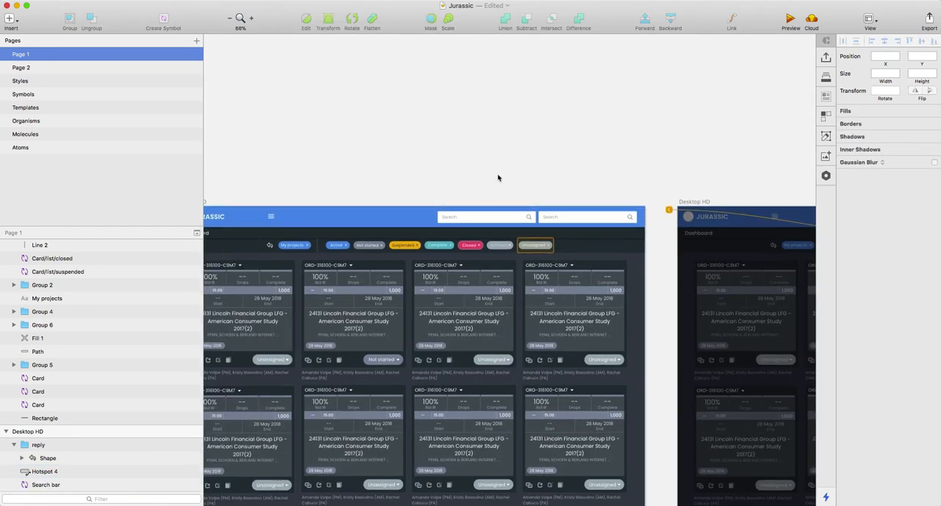
pyautogui.hscroll(-3, 498, 181)
pyautogui.click(555, 222)
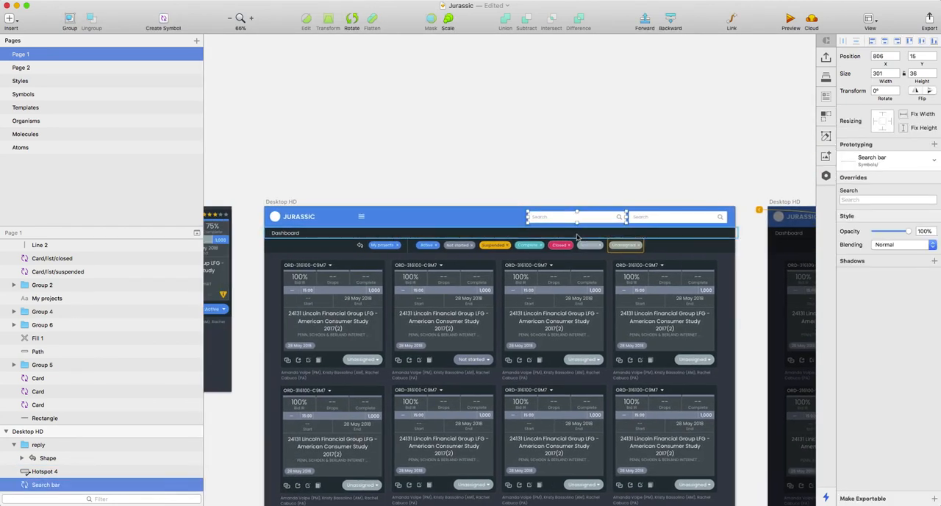
pyautogui.click(406, 199)
# Step: Switch to Outlook, search the inbox for ke3, and clear the search text
pyautogui.press('super+Tab')
pyautogui.press('super+Tab')
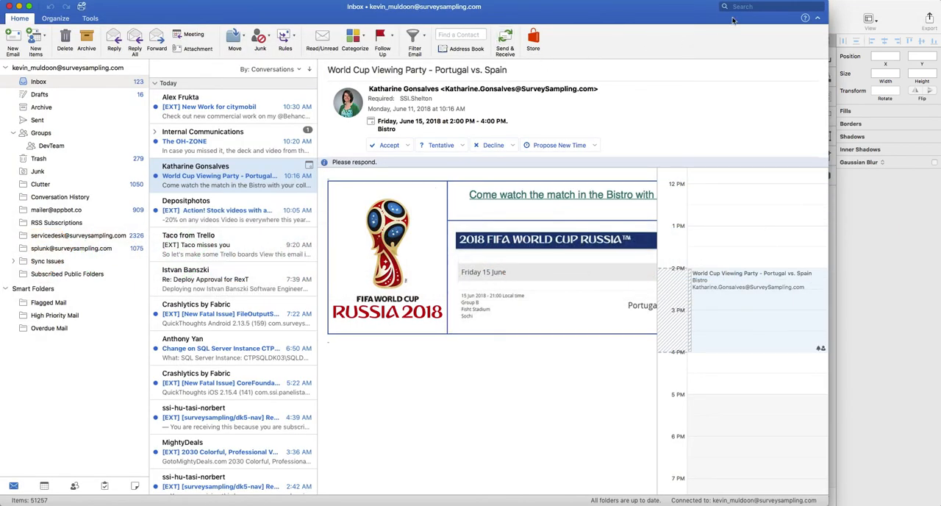
pyautogui.click(749, 7)
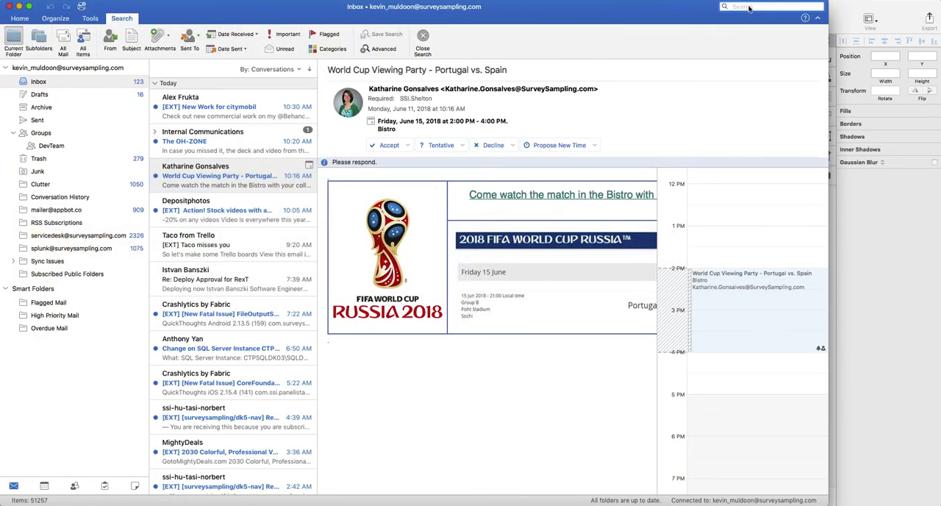
pyautogui.write('ke3')
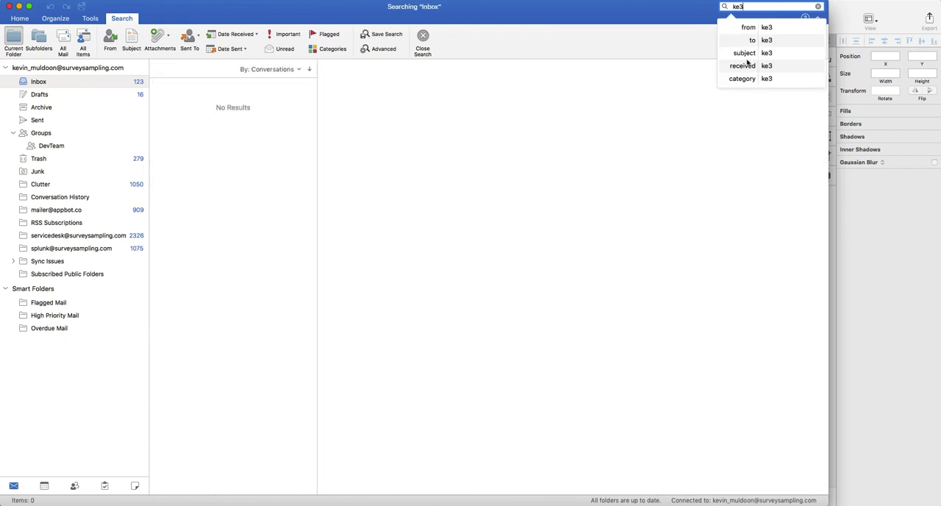
pyautogui.click(649, 15)
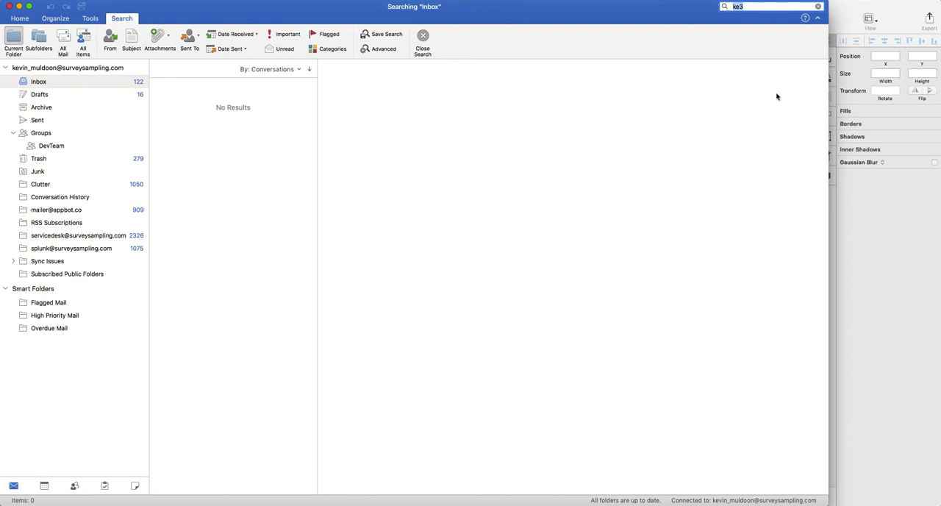
pyautogui.press('BackSpace')
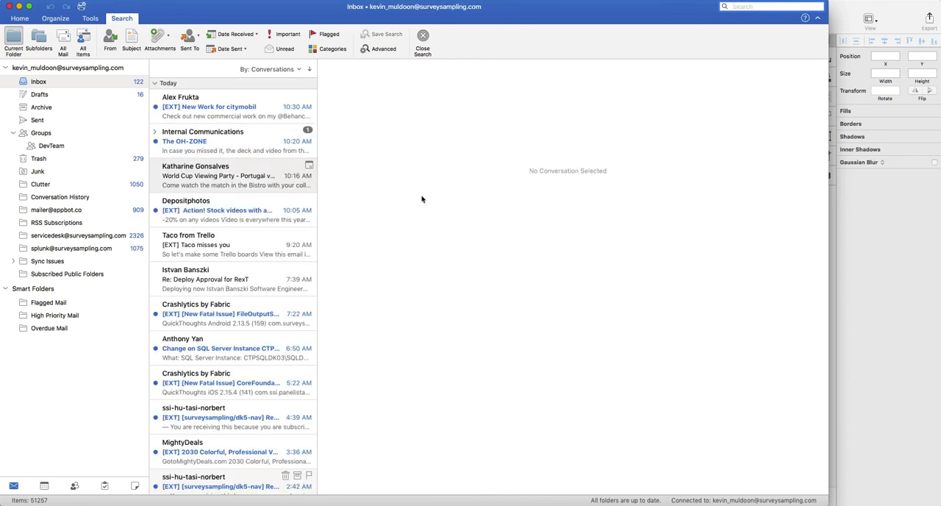
# Step: Switch back to the Jurassic document in Sketch with nothing selected
pyautogui.press('super+Tab')
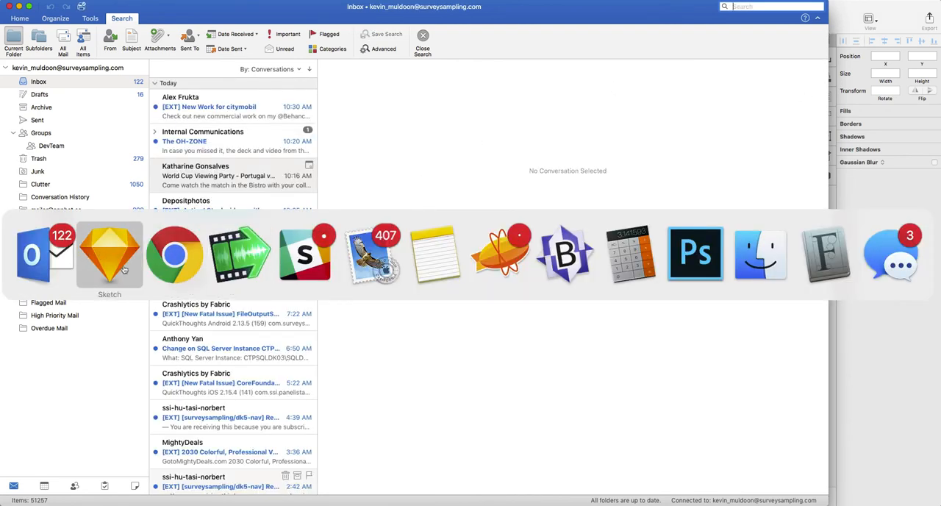
pyautogui.click(175, 266)
pyautogui.press('super+Tab')
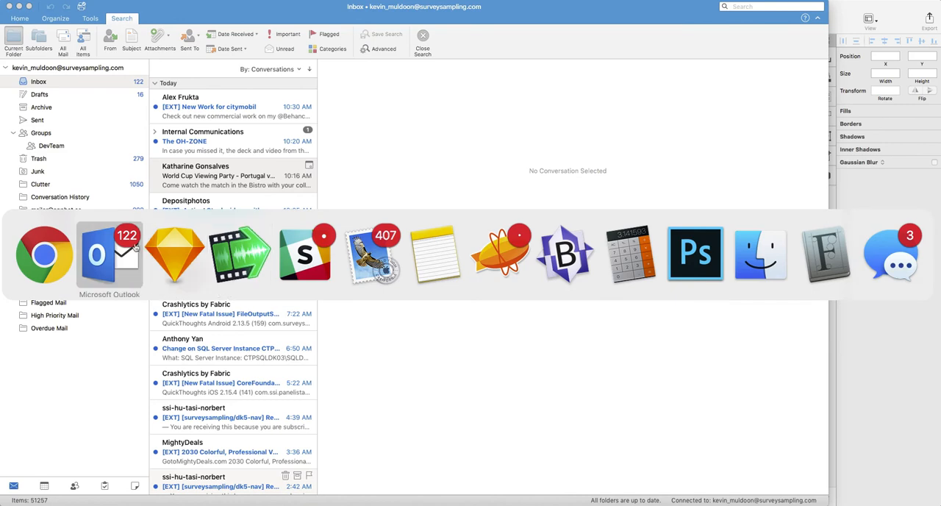
pyautogui.click(181, 261)
pyautogui.click(466, 145)
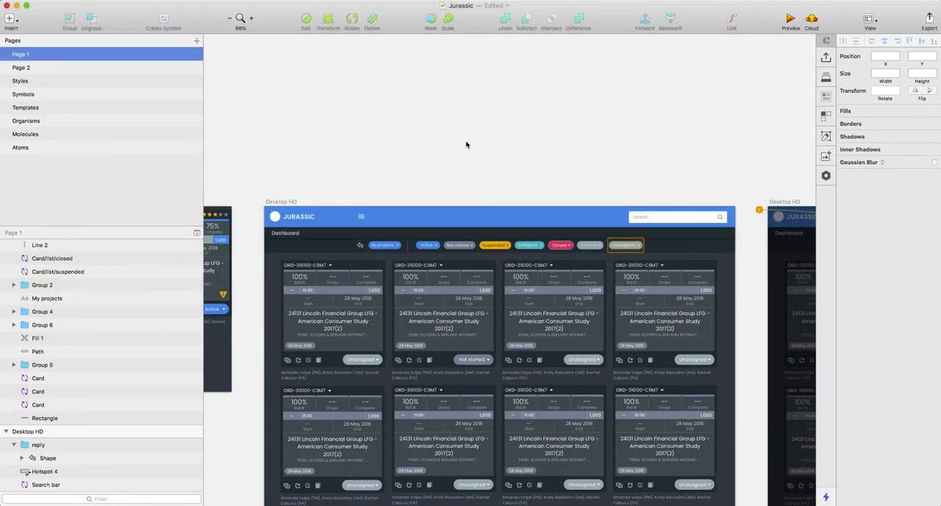
# Step: Examine the row of status filter tags, from Active to Unassigned, above the Desktop HD dashboard tiles
pyautogui.scroll(-3, 456, 221)
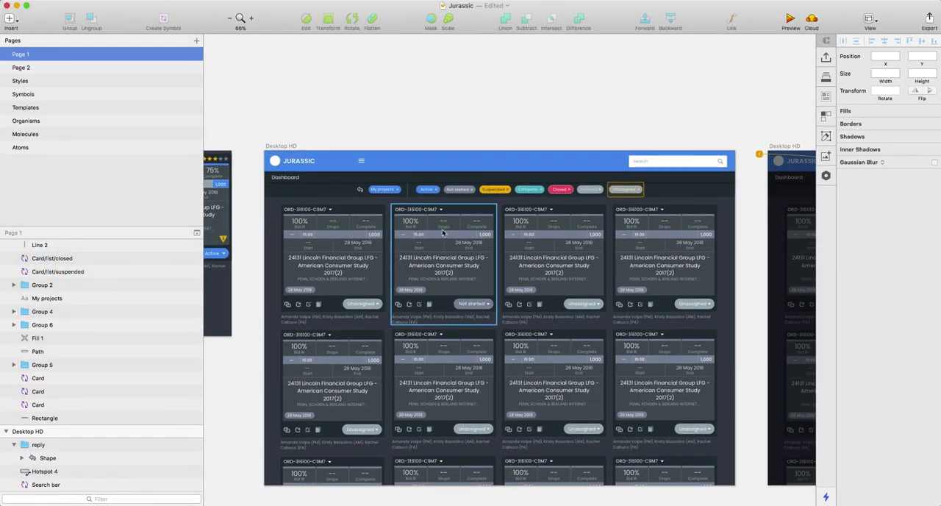
pyautogui.scroll(3, 390, 219)
pyautogui.scroll(3, 389, 219)
pyautogui.scroll(-3, 507, 220)
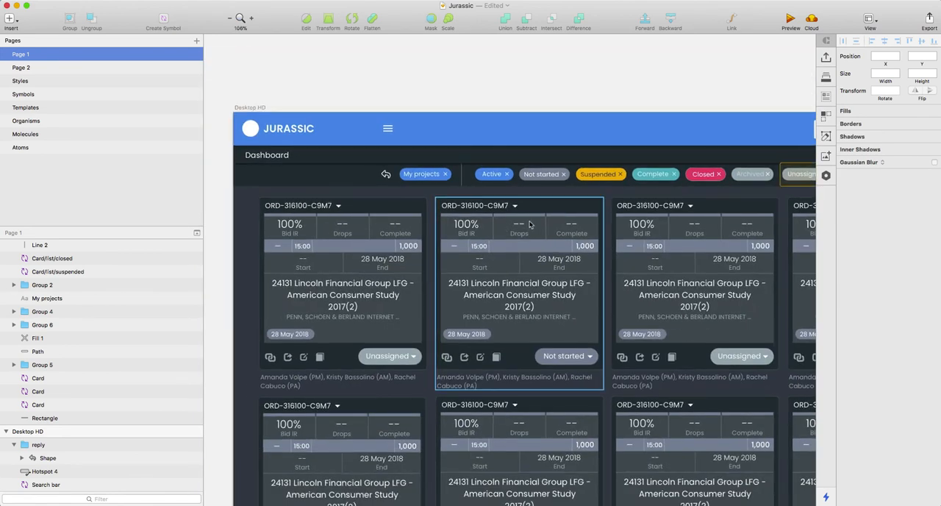
pyautogui.scroll(-2, 533, 226)
pyautogui.scroll(1, 470, 199)
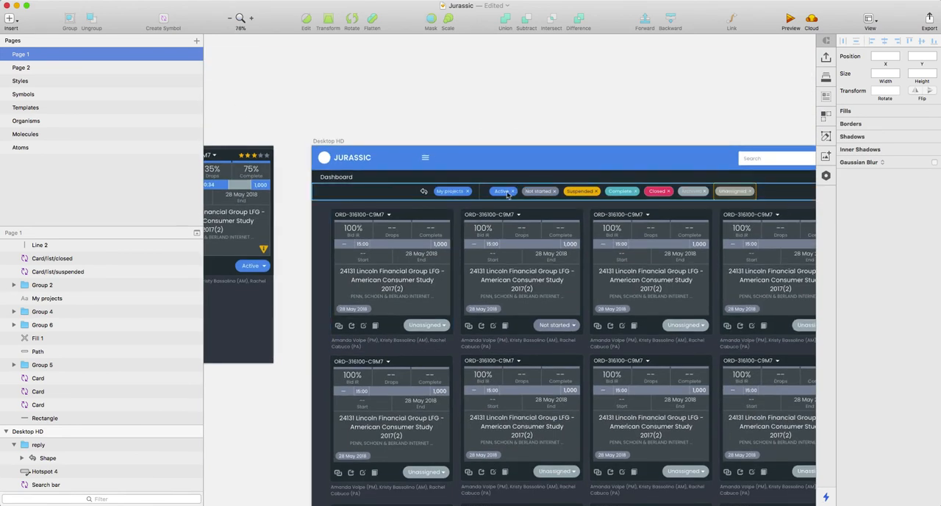
pyautogui.scroll(3, 719, 200)
pyautogui.scroll(3, 719, 199)
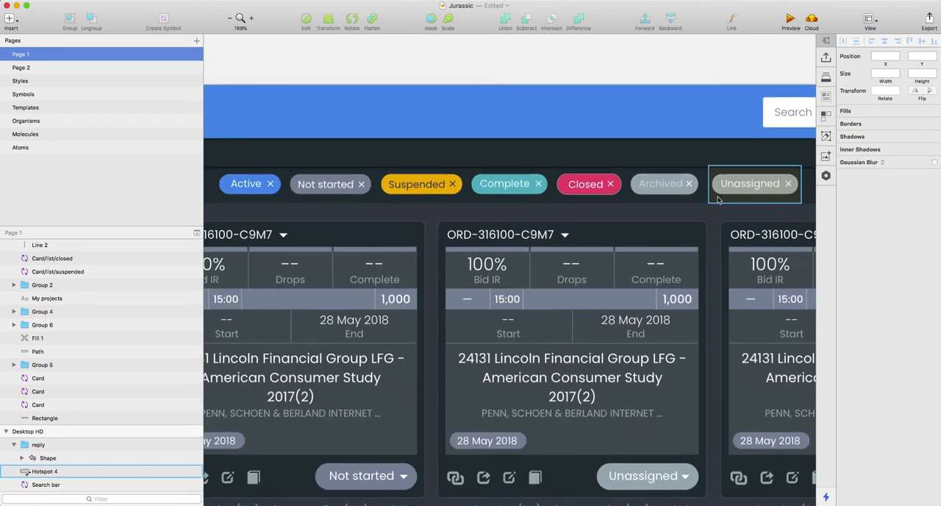
pyautogui.scroll(4, 649, 212)
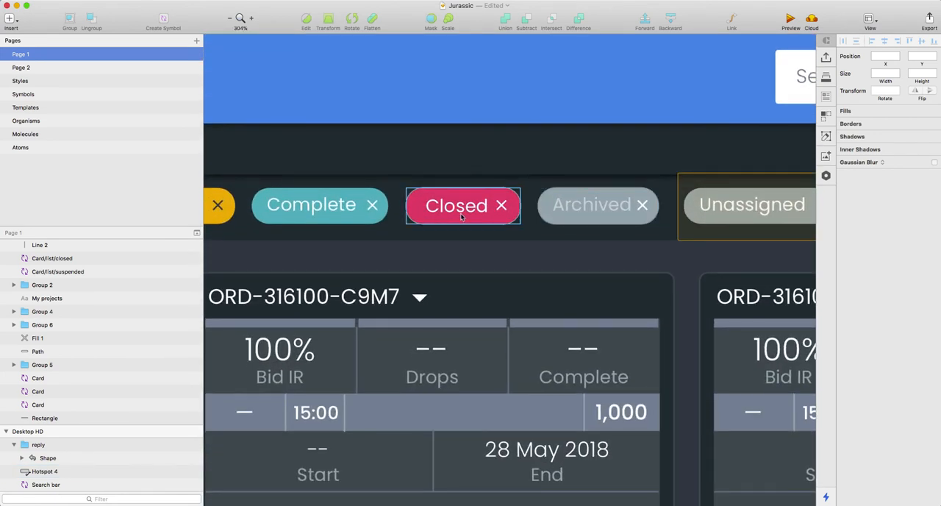
pyautogui.scroll(-3, 334, 213)
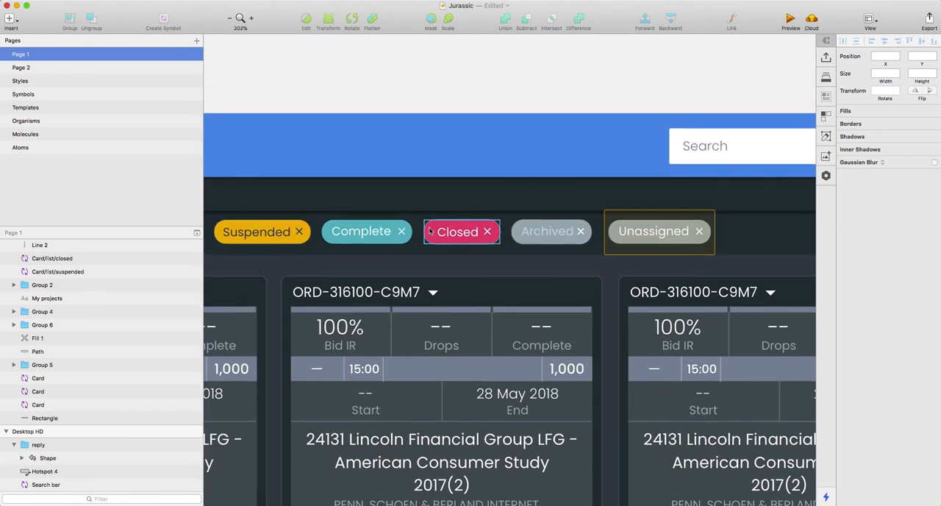
pyautogui.hscroll(-5, 384, 230)
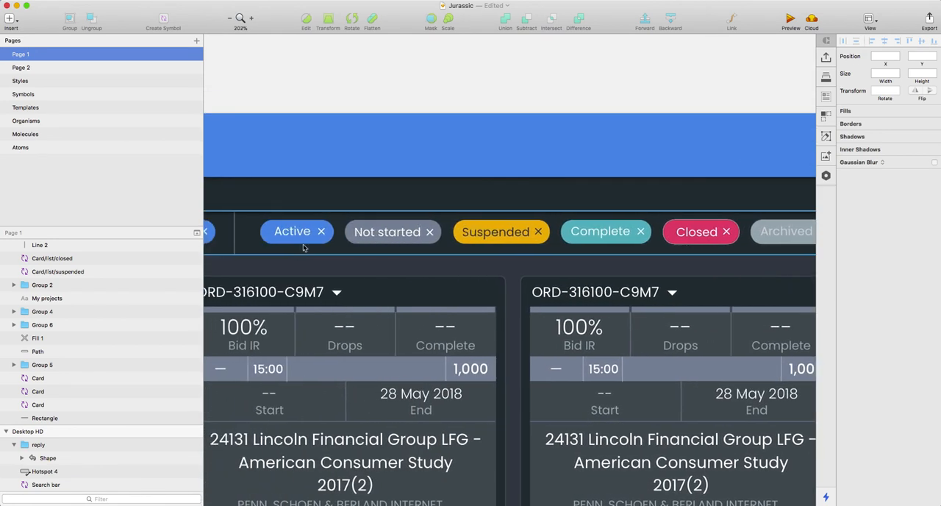
# Step: Inspect the text layers of the Active and Suspended filter tags and clear the selection
pyautogui.click(388, 232)
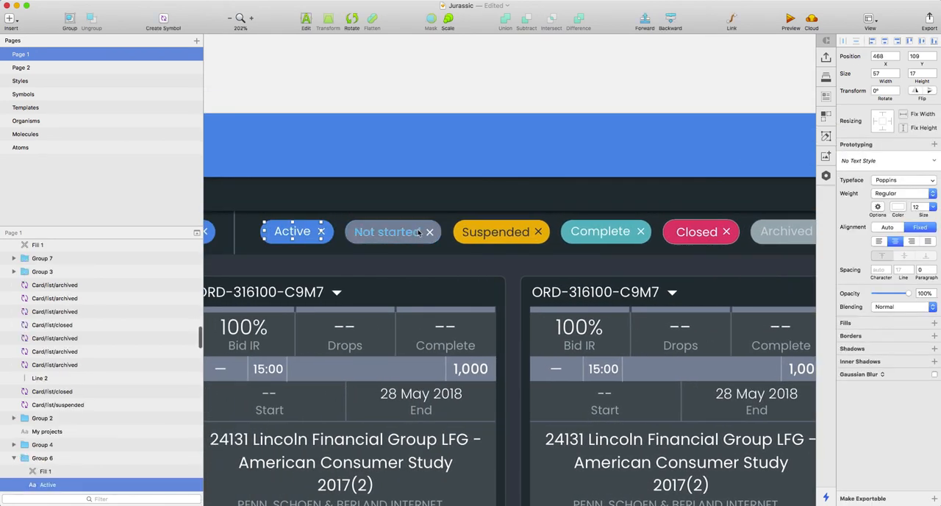
pyautogui.click(522, 231)
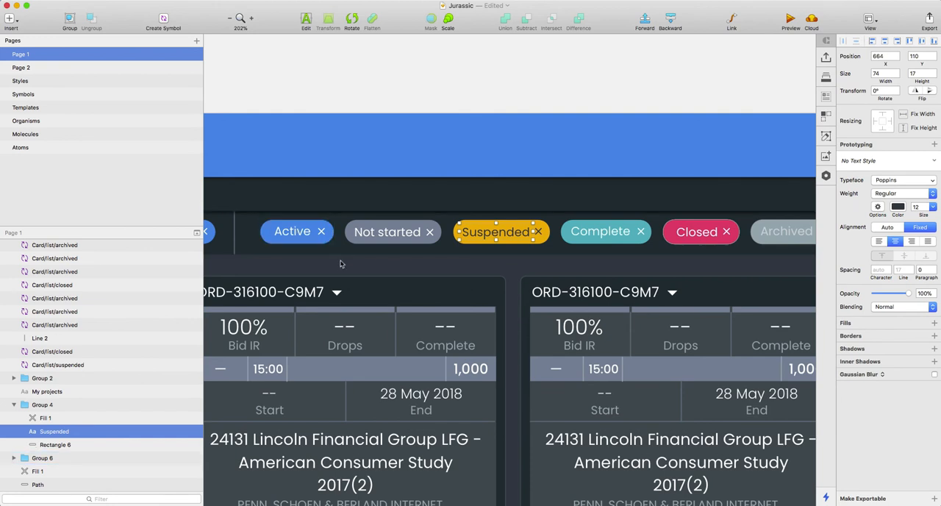
pyautogui.keyDown('shift'); pyautogui.click(320, 232); pyautogui.keyUp('shift')
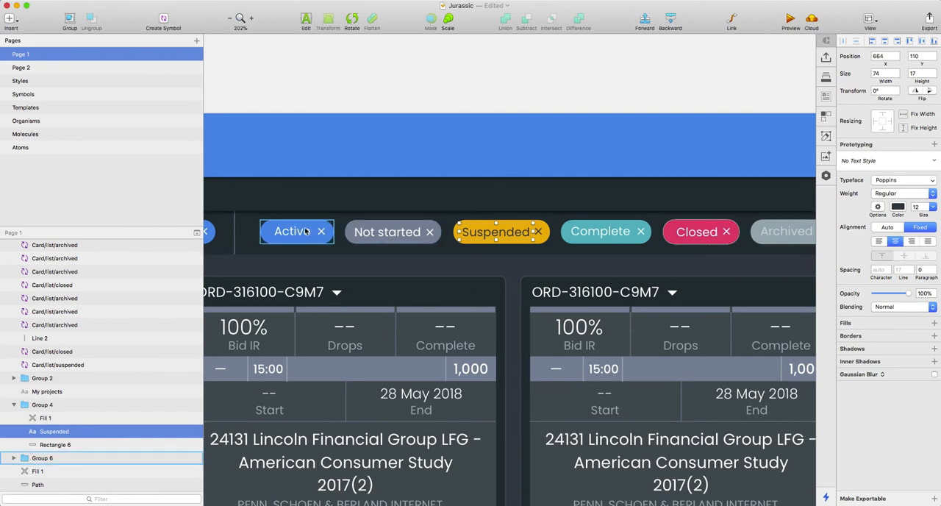
pyautogui.click(507, 96)
# Step: Examine the first Unassigned project tile and the Not started tile beside it in the dashboard's first row
pyautogui.scroll(-5, 536, 208)
pyautogui.scroll(-3, 552, 222)
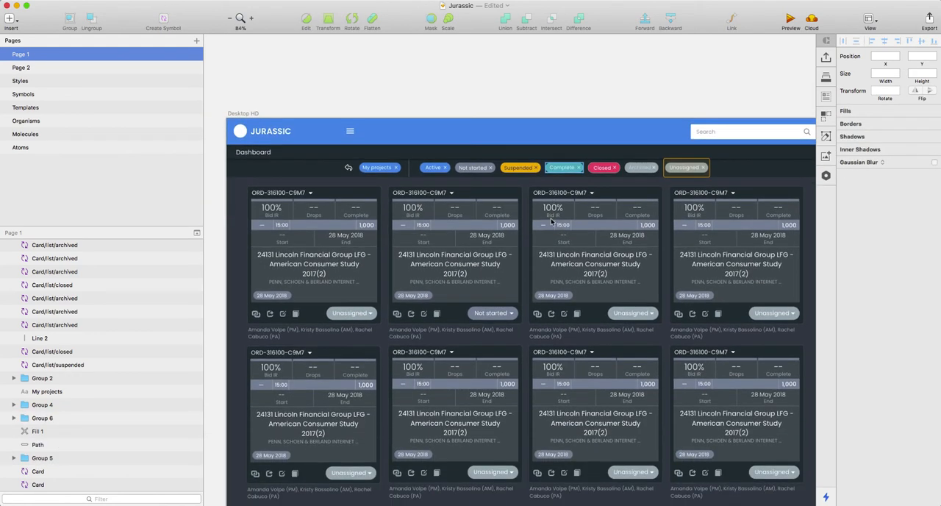
pyautogui.hscroll(-3, 569, 259)
pyautogui.scroll(-1, 571, 260)
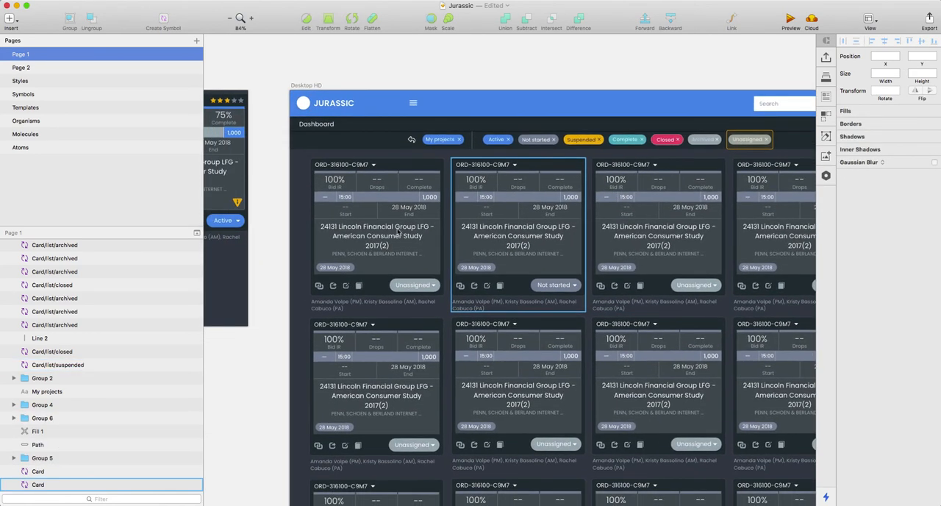
pyautogui.hscroll(-2, 358, 225)
pyautogui.scroll(3, 428, 229)
pyautogui.scroll(2, 428, 229)
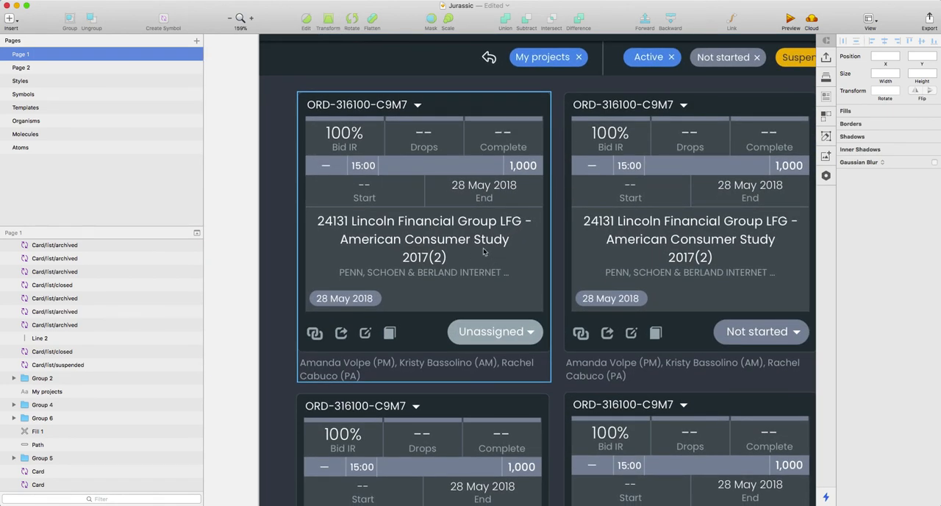
pyautogui.scroll(2, 471, 242)
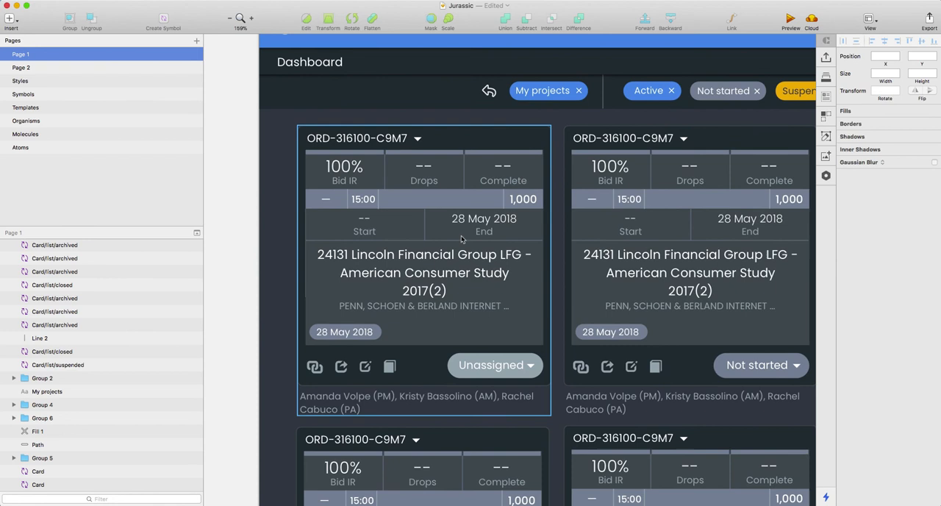
# Step: Examine the Bid IR, Drops and Complete cells and the progress bar of the first Unassigned tile
pyautogui.scroll(2, 462, 238)
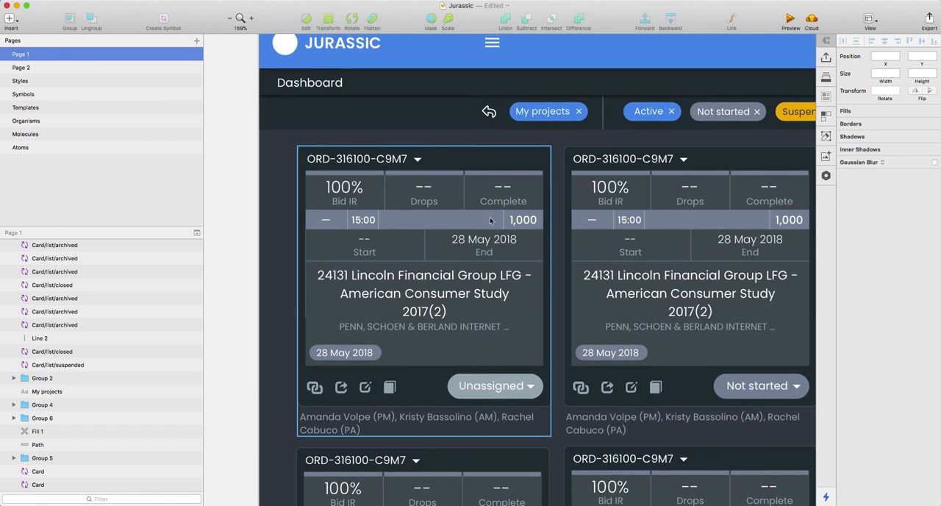
pyautogui.scroll(5, 464, 201)
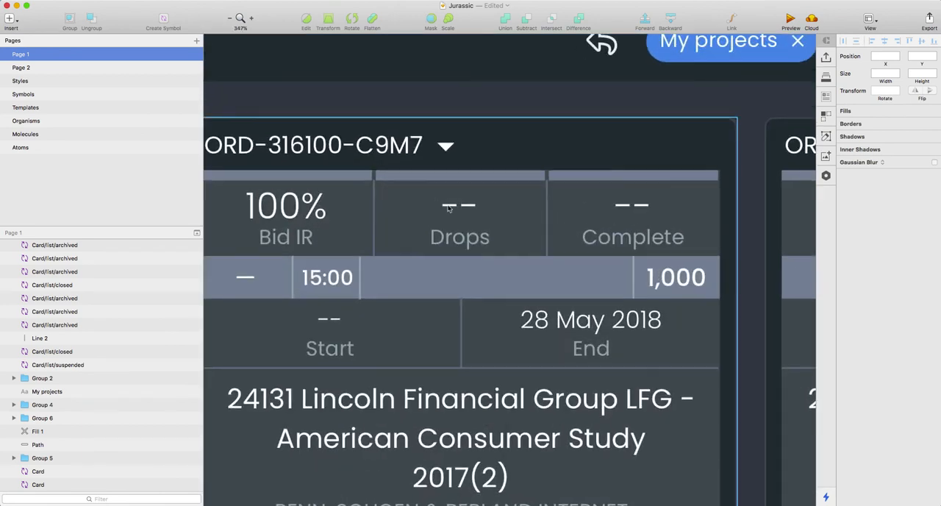
pyautogui.scroll(-3, 450, 204)
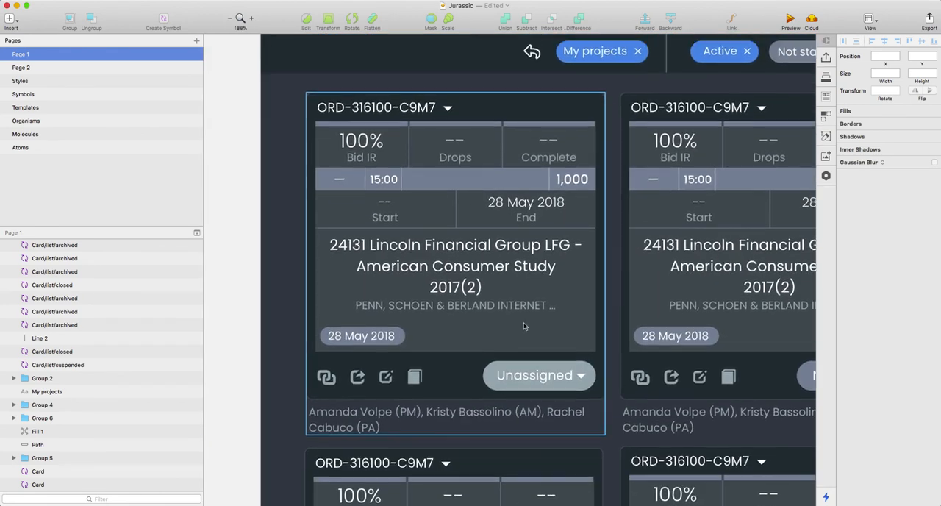
pyautogui.scroll(2, 524, 324)
pyautogui.scroll(2, 524, 323)
pyautogui.scroll(3, 436, 206)
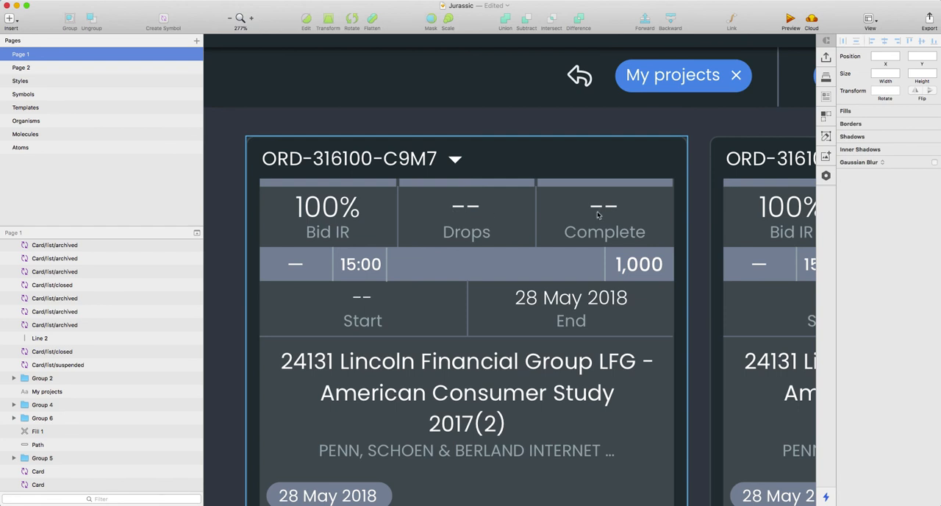
pyautogui.scroll(-3, 534, 246)
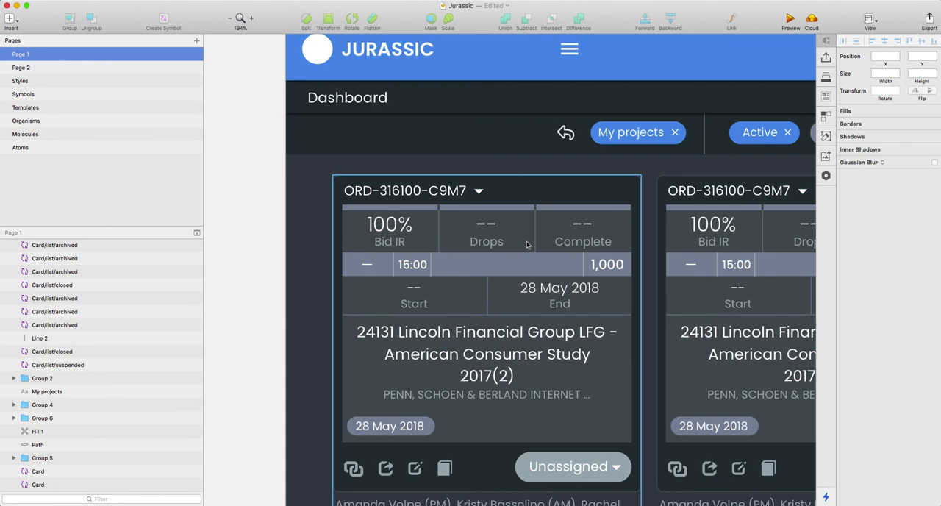
# Step: Review the full Desktop HD dashboard, comparing its grid of project tiles with the status filter row above
pyautogui.scroll(-5, 527, 245)
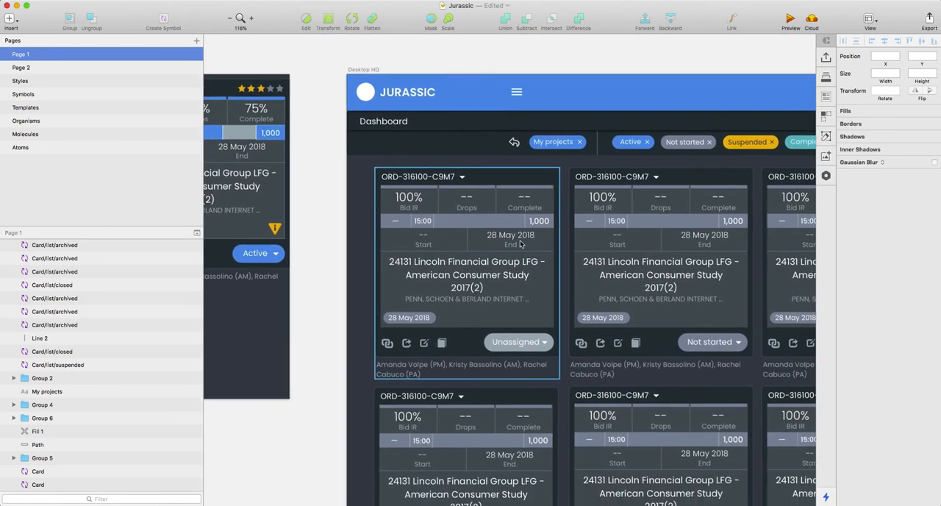
pyautogui.scroll(-5, 519, 244)
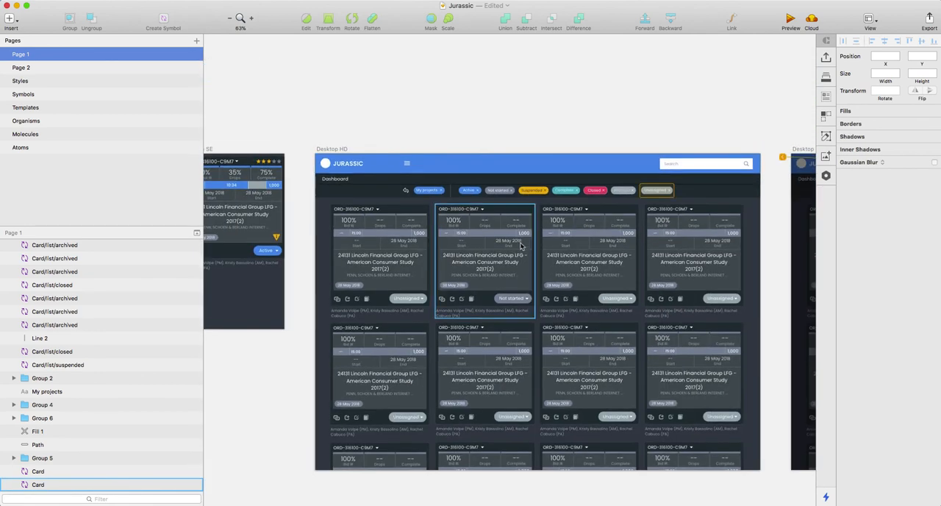
pyautogui.scroll(-3, 622, 235)
pyautogui.hscroll(3, 621, 236)
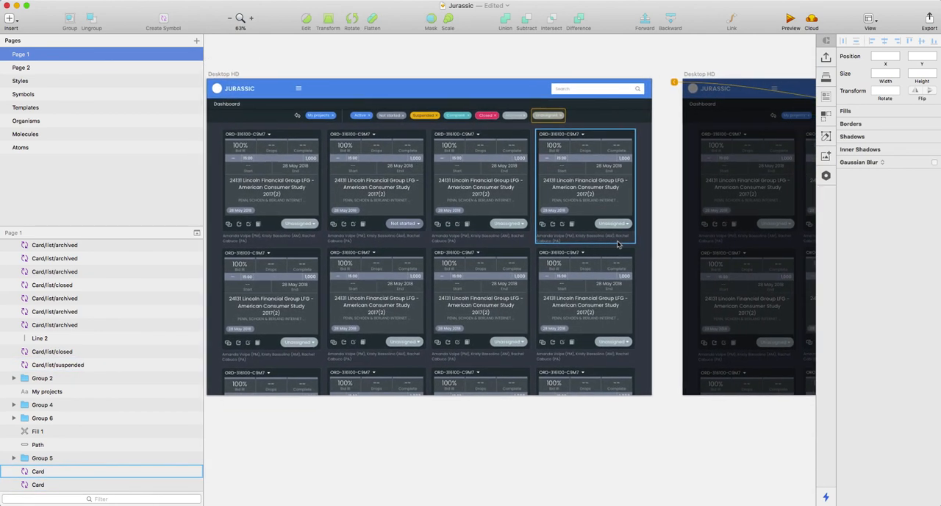
pyautogui.scroll(3, 464, 122)
pyautogui.hscroll(-2, 464, 122)
pyautogui.hscroll(2, 464, 122)
pyautogui.hscroll(1, 360, 167)
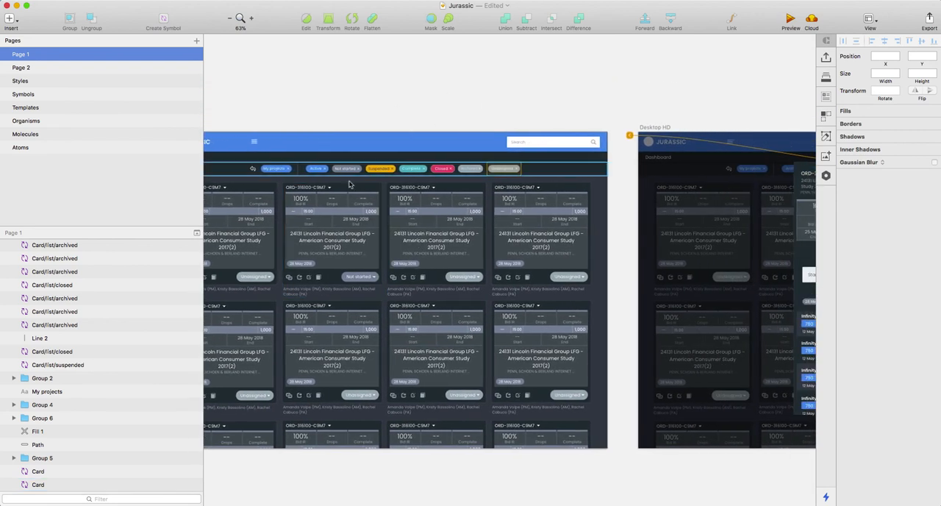
pyautogui.hscroll(-3, 322, 170)
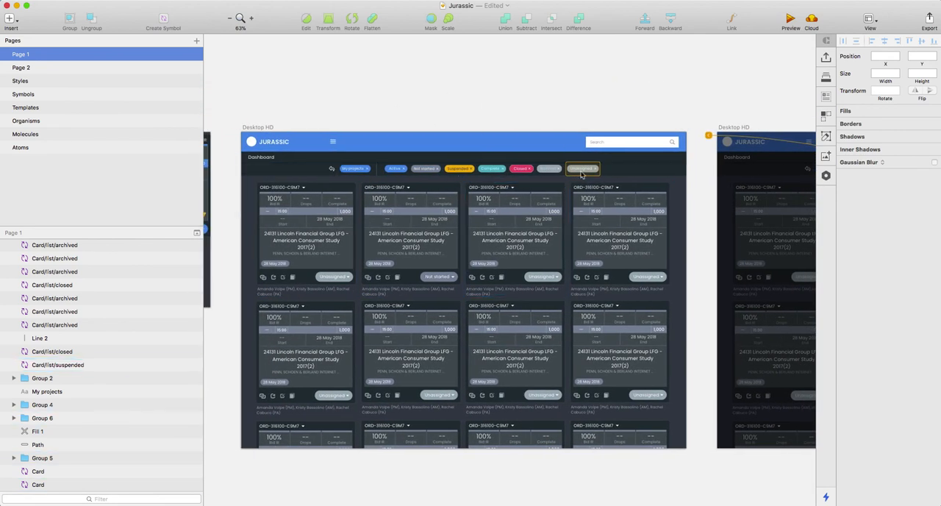
# Step: Examine the project detail card overlaid on the second Desktop HD artboard, including its metrics, starts breakdown and quota groups
pyautogui.hscroll(2, 629, 185)
pyautogui.hscroll(1, 629, 185)
pyautogui.hscroll(8, 540, 152)
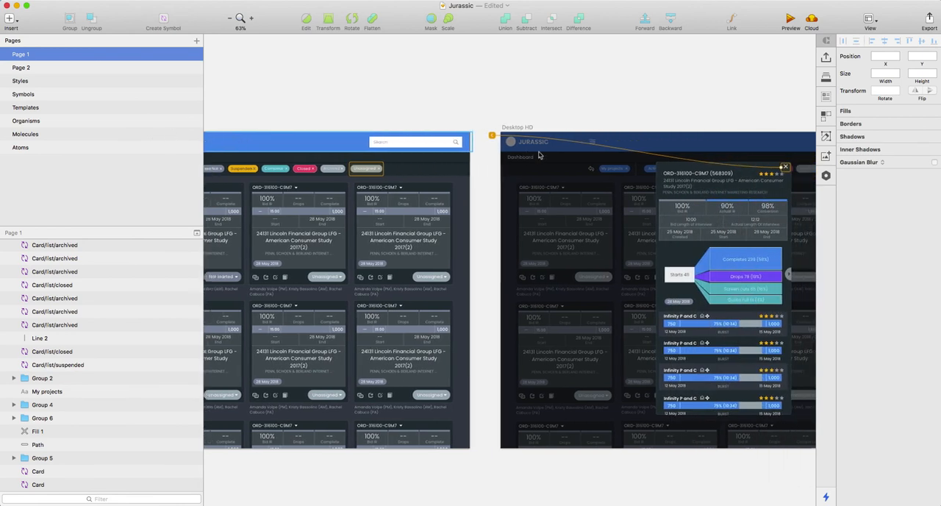
pyautogui.scroll(5, 556, 250)
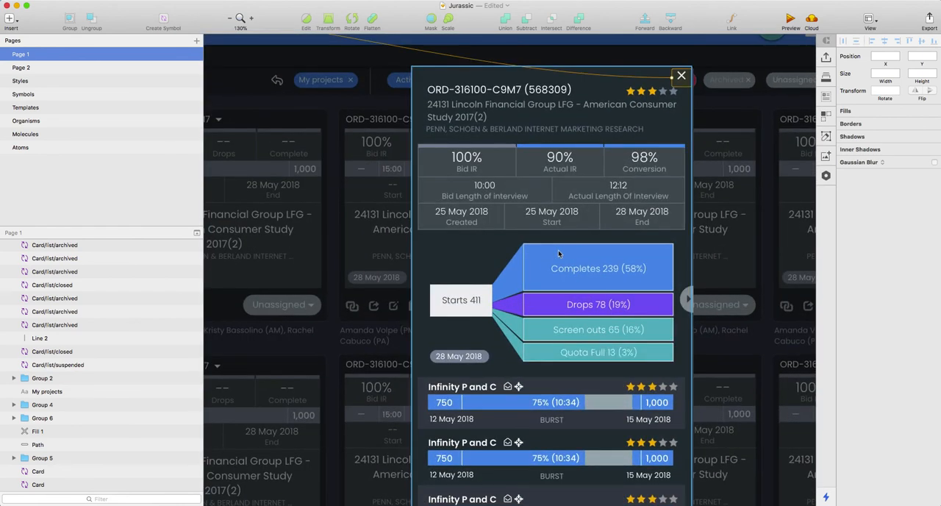
pyautogui.scroll(-3, 611, 252)
pyautogui.scroll(6, 600, 250)
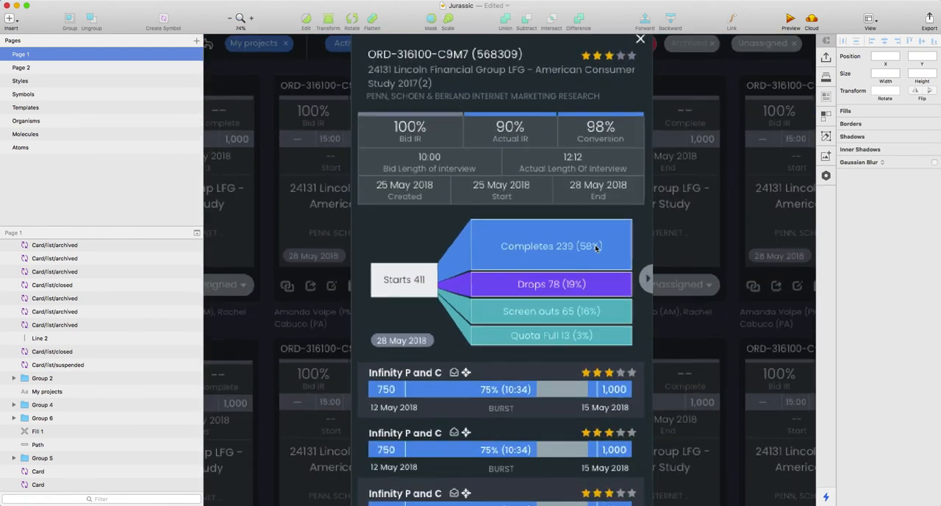
pyautogui.scroll(-4, 494, 212)
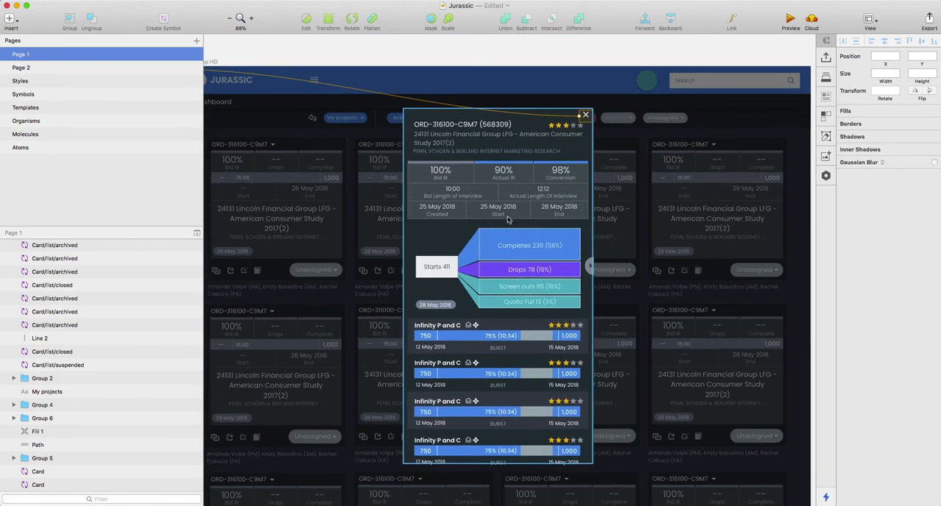
pyautogui.scroll(-1, 508, 219)
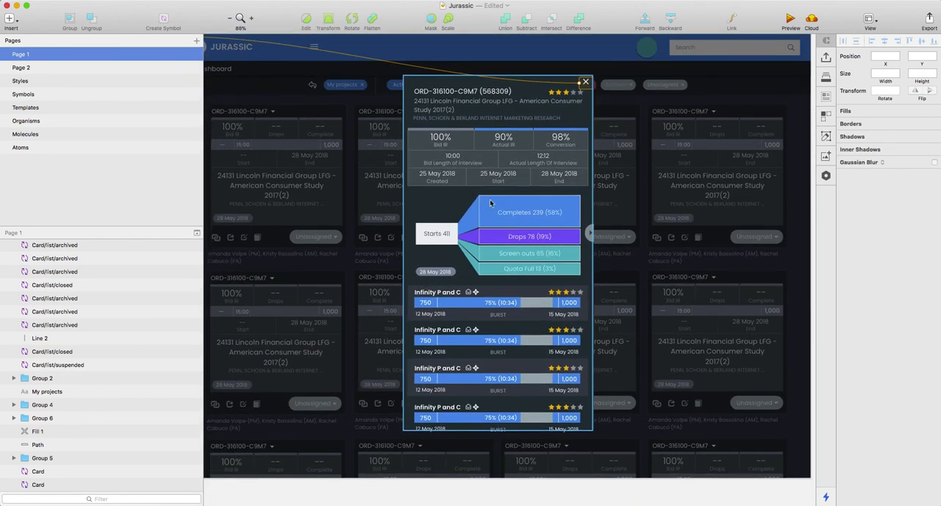
pyautogui.scroll(3, 535, 215)
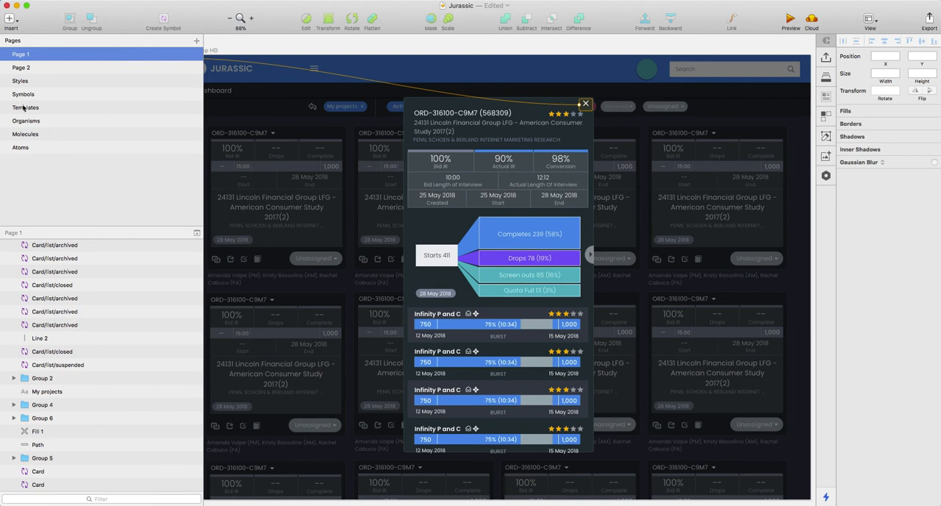
# Step: Open the Symbols page and survey its card, progress and display symbols
pyautogui.click(24, 94)
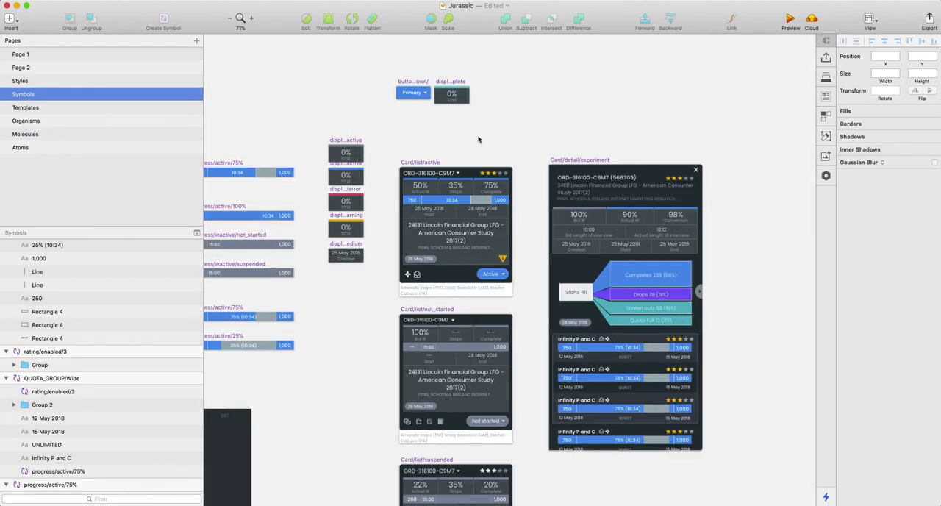
pyautogui.scroll(-5, 479, 139)
pyautogui.scroll(2, 478, 140)
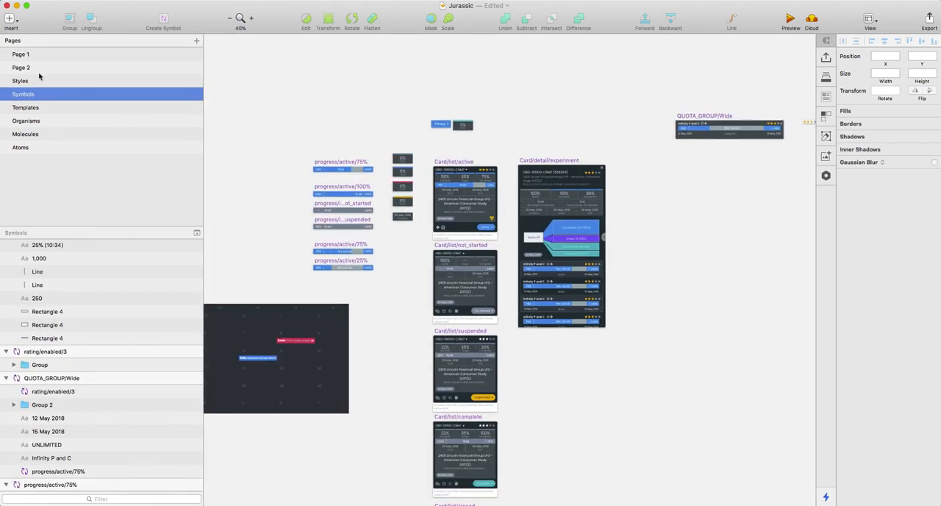
# Step: Open Page 2 and examine the active project tile on the iPhone SE artboard
pyautogui.click(38, 69)
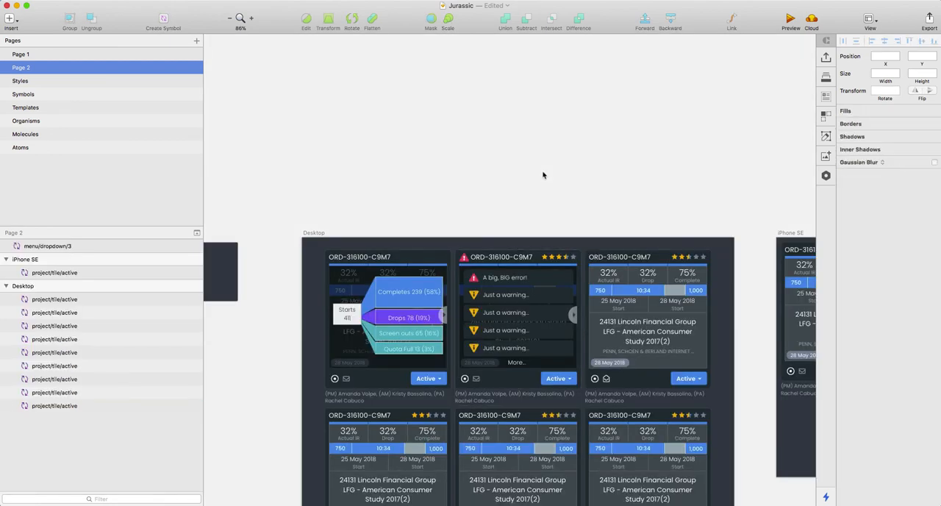
pyautogui.hscroll(10, 544, 174)
pyautogui.hscroll(3, 613, 280)
pyautogui.scroll(-2, 527, 262)
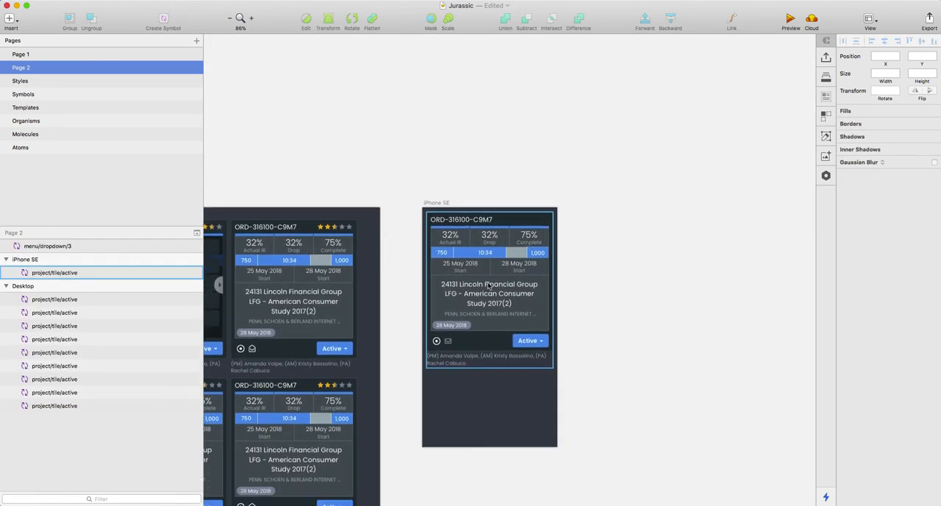
pyautogui.scroll(6, 488, 287)
pyautogui.scroll(-3, 506, 283)
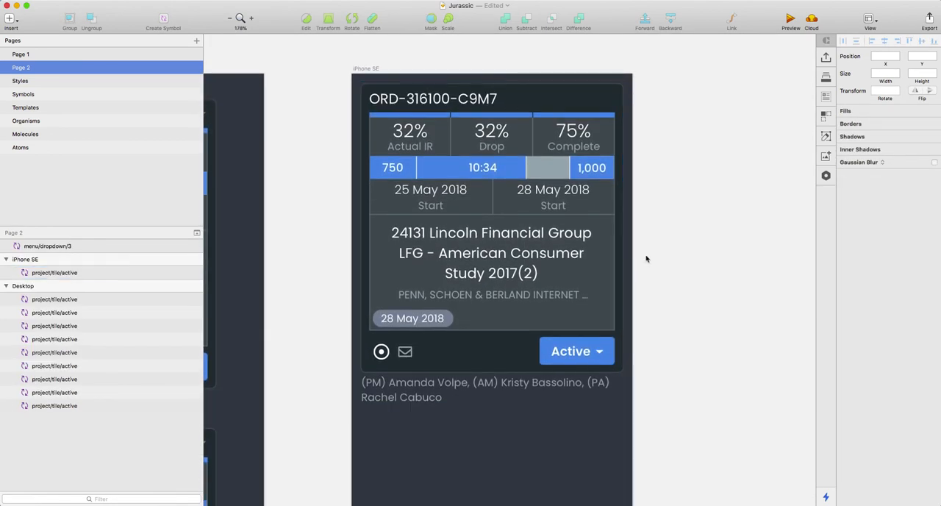
# Step: Inspect the iPhone SE artboard's size settings and clear the selection
pyautogui.click(524, 110)
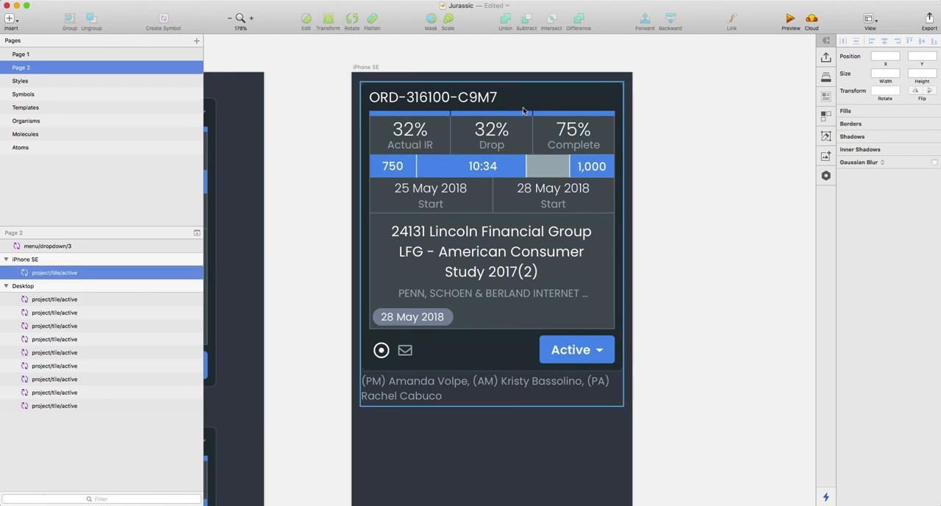
pyautogui.click(386, 74)
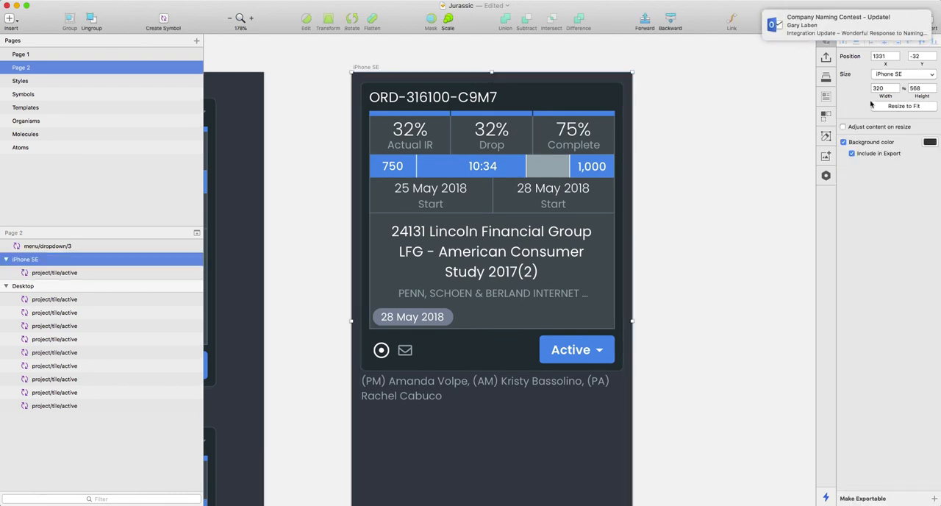
pyautogui.click(682, 122)
pyautogui.click(533, 219)
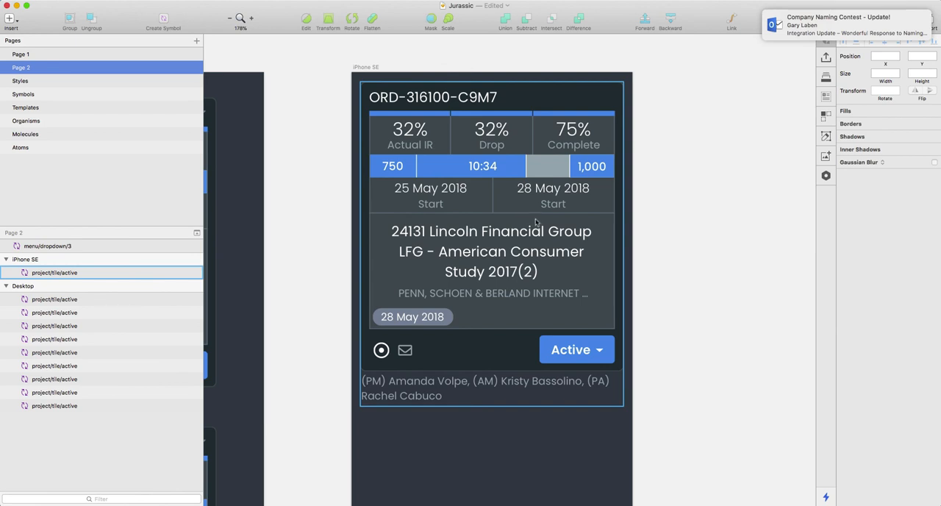
pyautogui.click(371, 75)
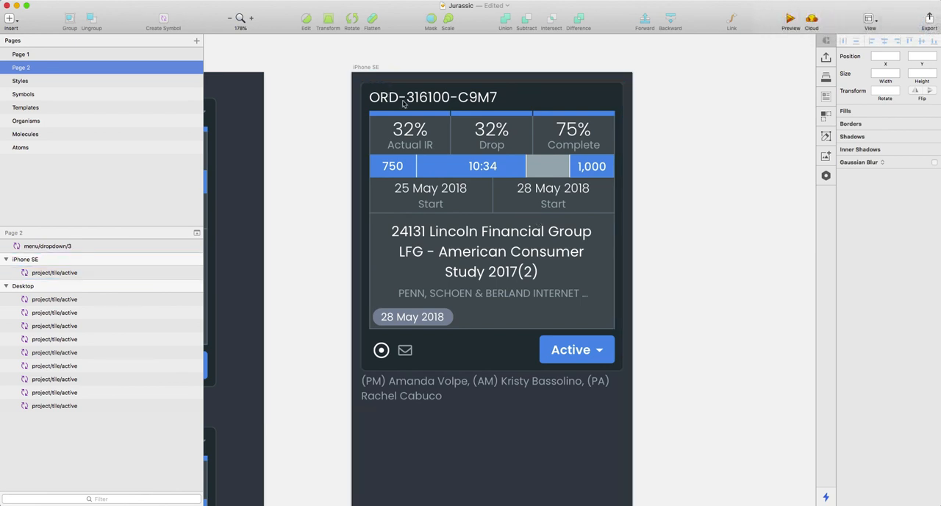
# Step: Compare the iPhone SE project tile with the tiles on the neighbouring Desktop artboard
pyautogui.hscroll(-1, 593, 247)
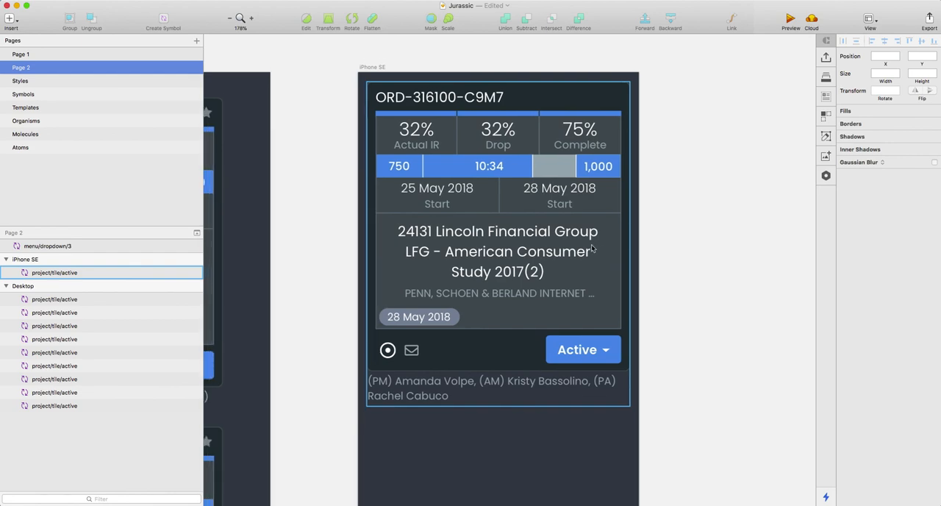
pyautogui.scroll(-1, 591, 249)
pyautogui.scroll(-5, 537, 231)
pyautogui.hscroll(-10, 537, 232)
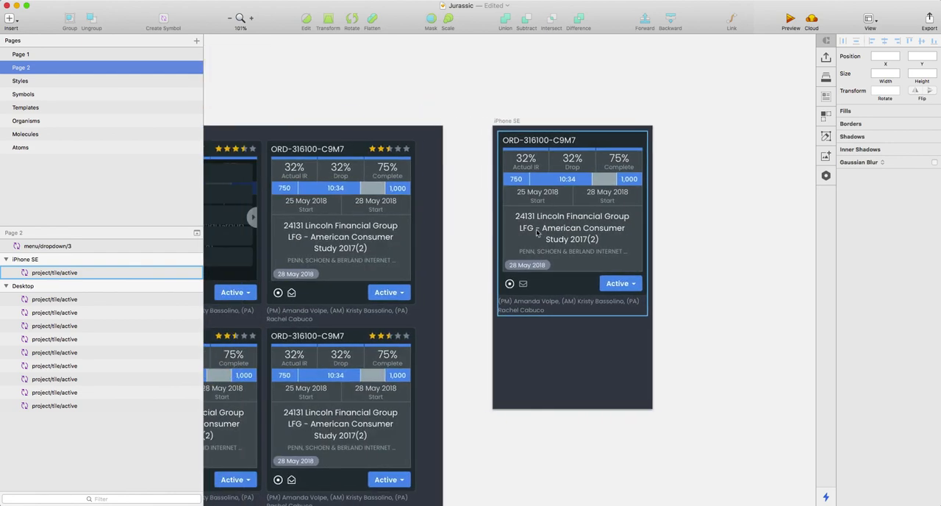
pyautogui.hscroll(-2, 536, 232)
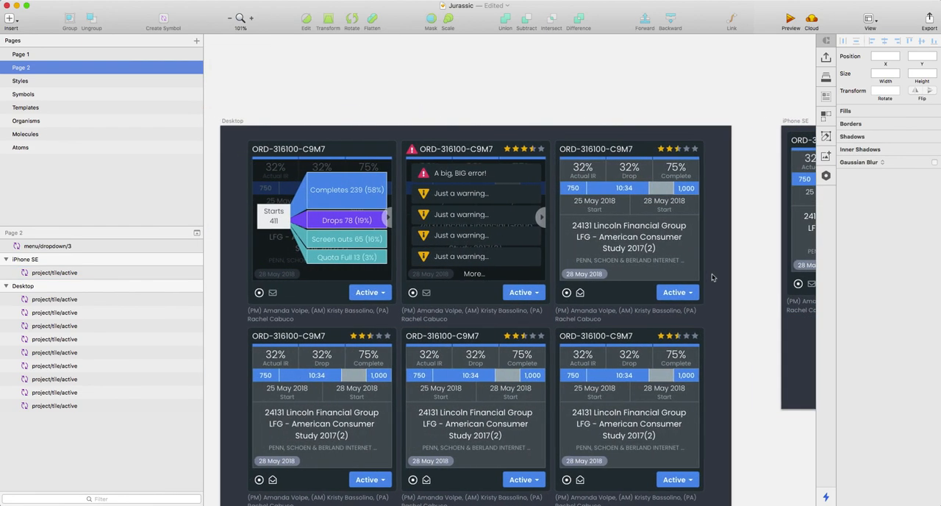
pyautogui.hscroll(9, 625, 250)
pyautogui.hscroll(-3, 661, 261)
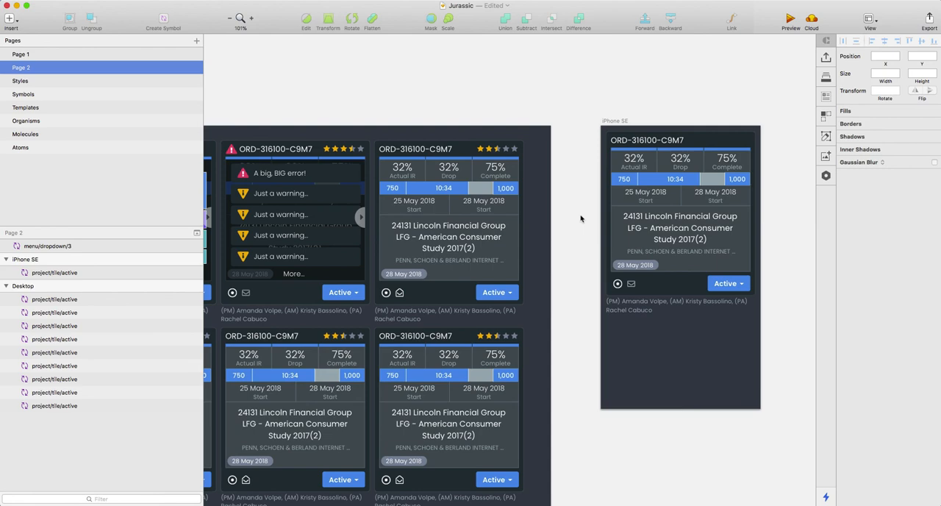
pyautogui.hscroll(-5, 581, 218)
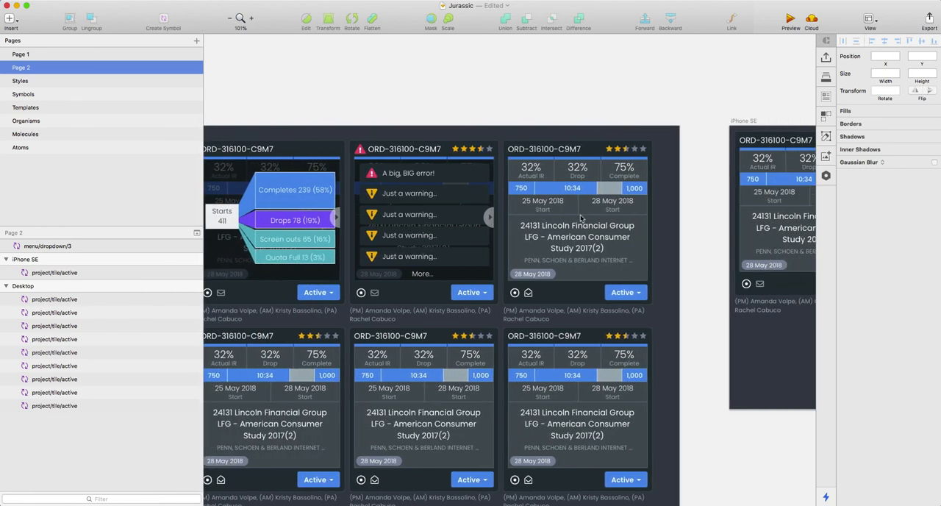
pyautogui.hscroll(3, 580, 218)
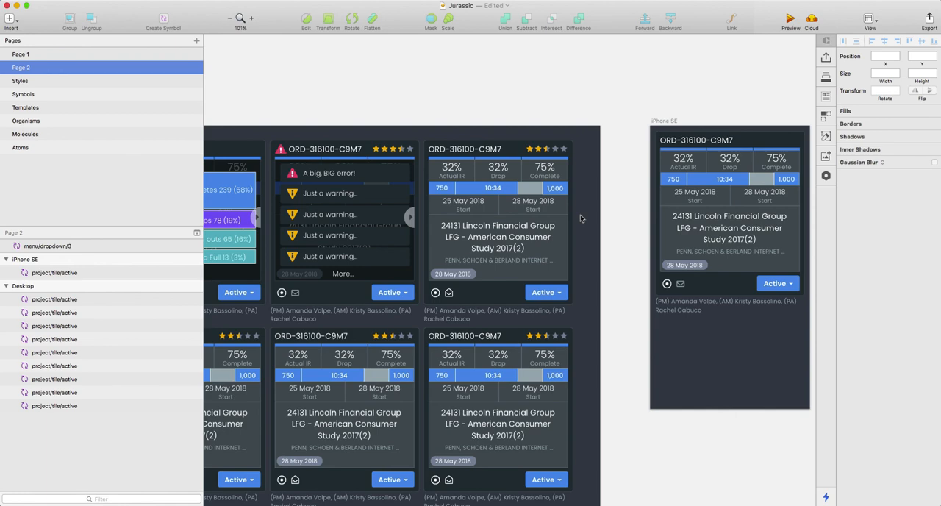
# Step: Examine the Desktop artboard's tile rows, from the completes breakdown and warnings overlays down to the standard active tiles
pyautogui.hscroll(-6, 580, 214)
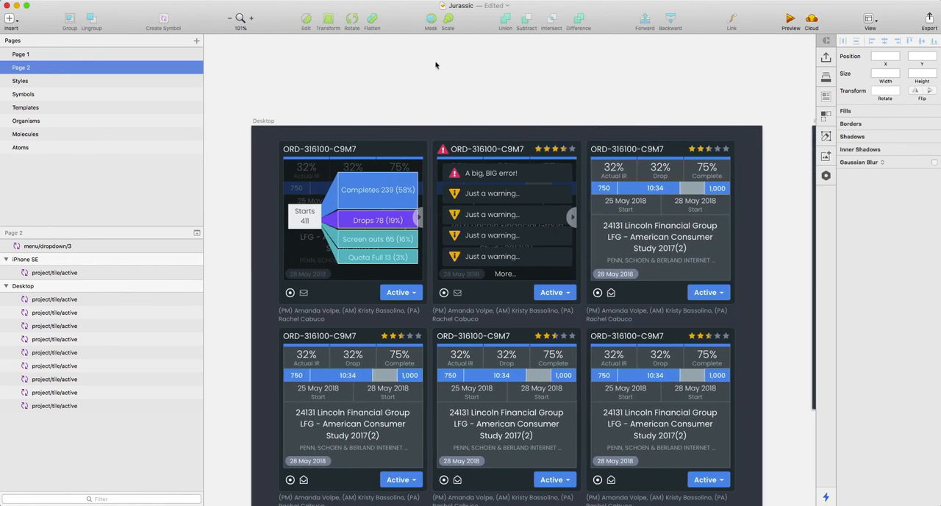
pyautogui.scroll(-2, 494, 99)
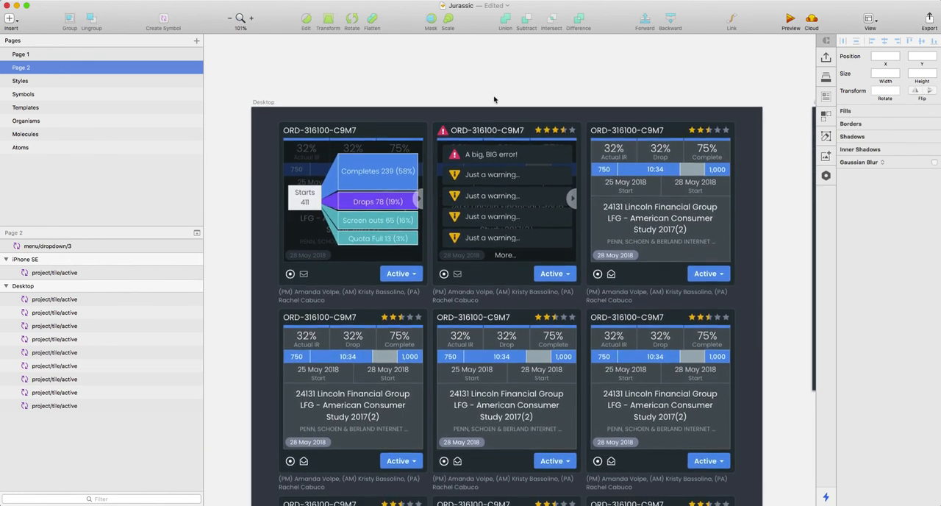
pyautogui.hscroll(3, 494, 99)
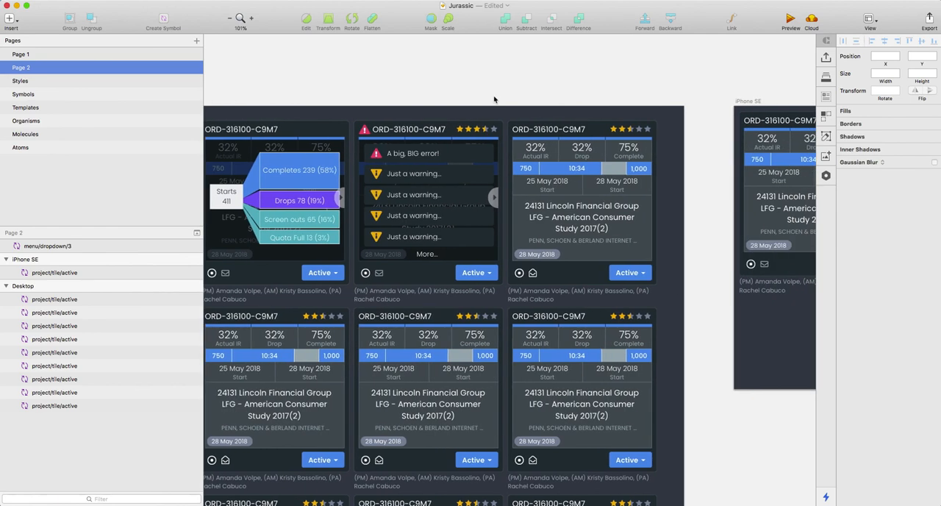
pyautogui.hscroll(-3, 494, 99)
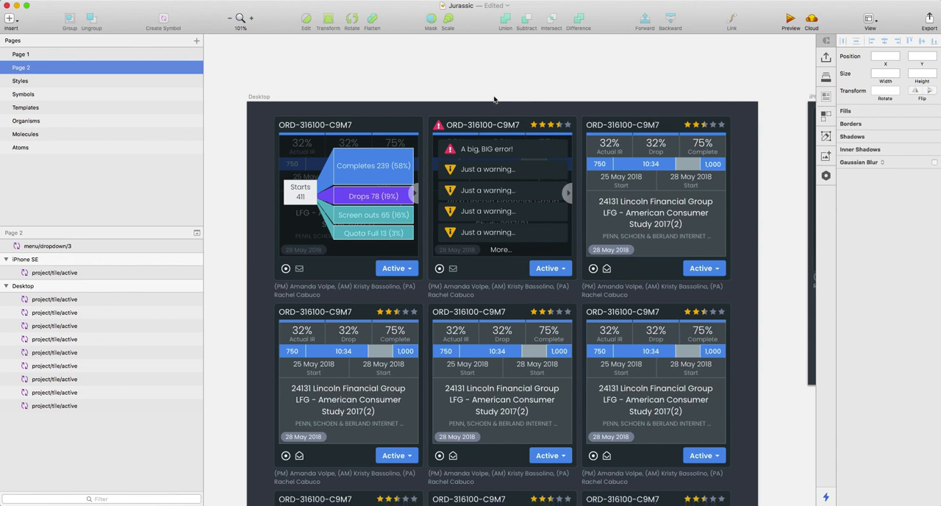
pyautogui.scroll(-5, 497, 103)
pyautogui.scroll(-1, 547, 217)
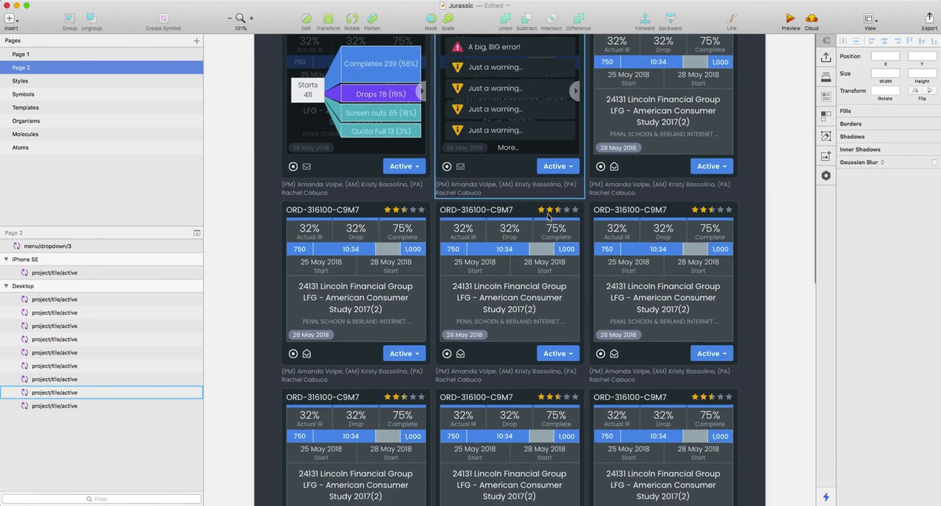